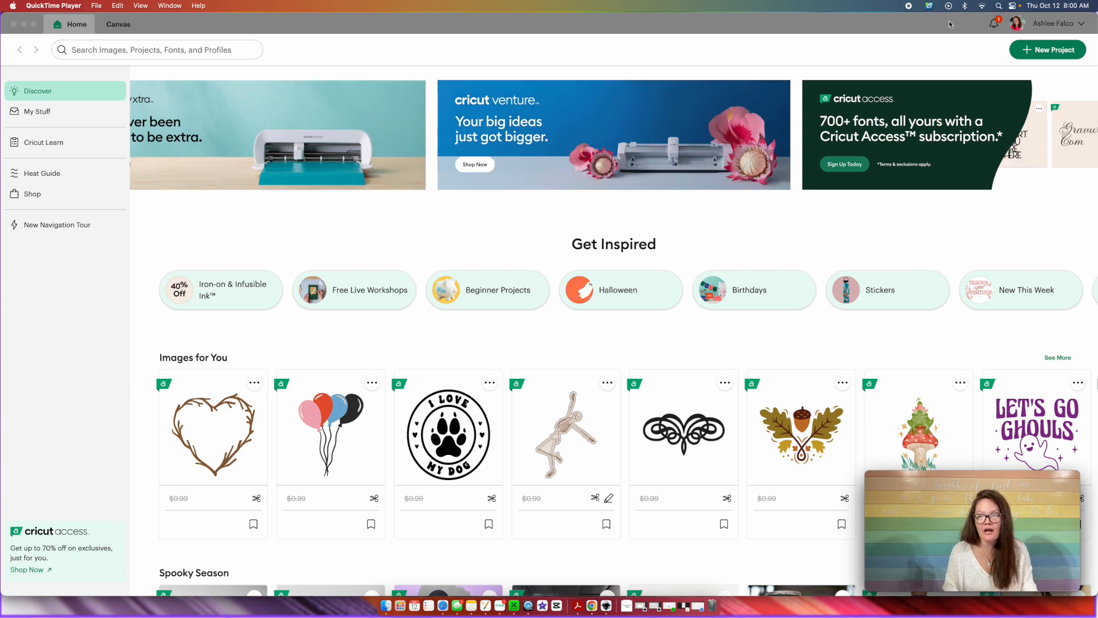
Start a new project and upload the handwriting image from the Downloads folder as a Complex image
left_click(949, 24)
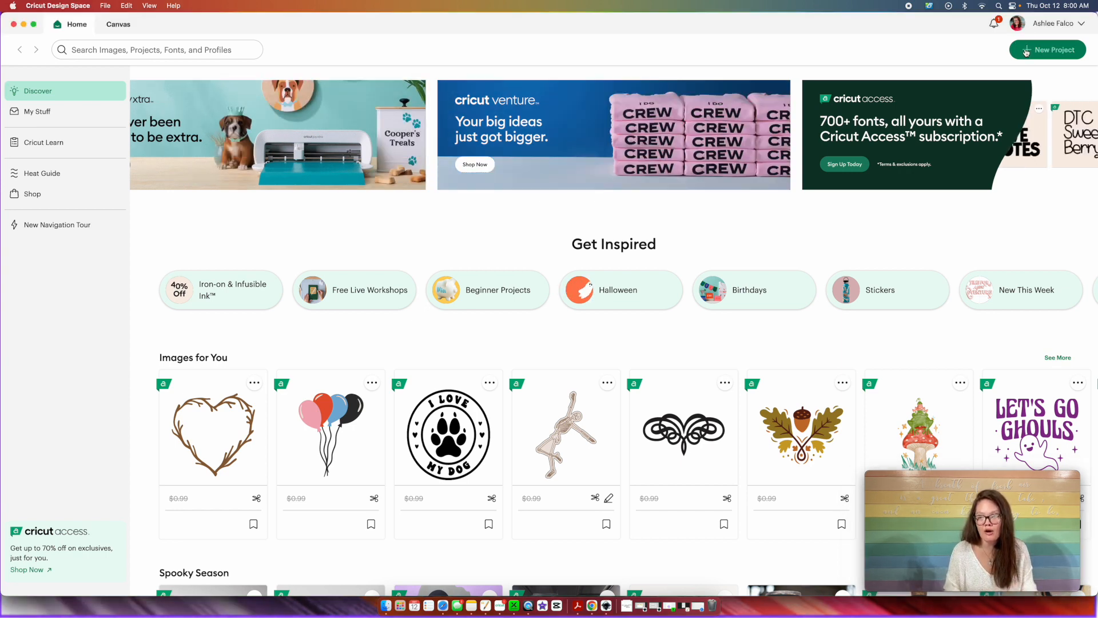
left_click(1027, 52)
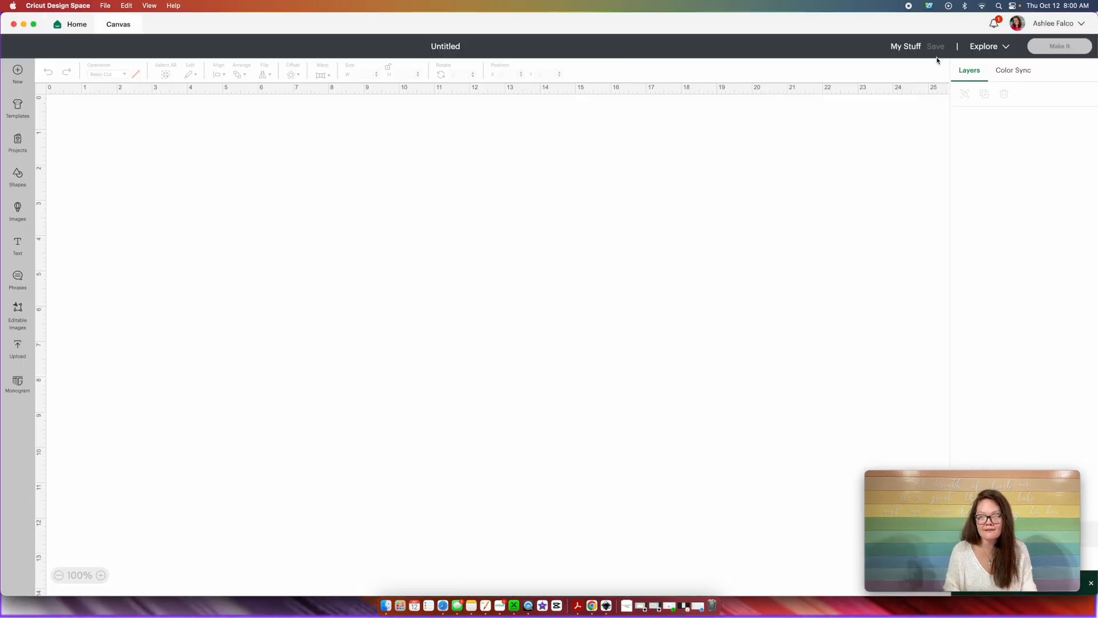
left_click(18, 349)
left_click(89, 201)
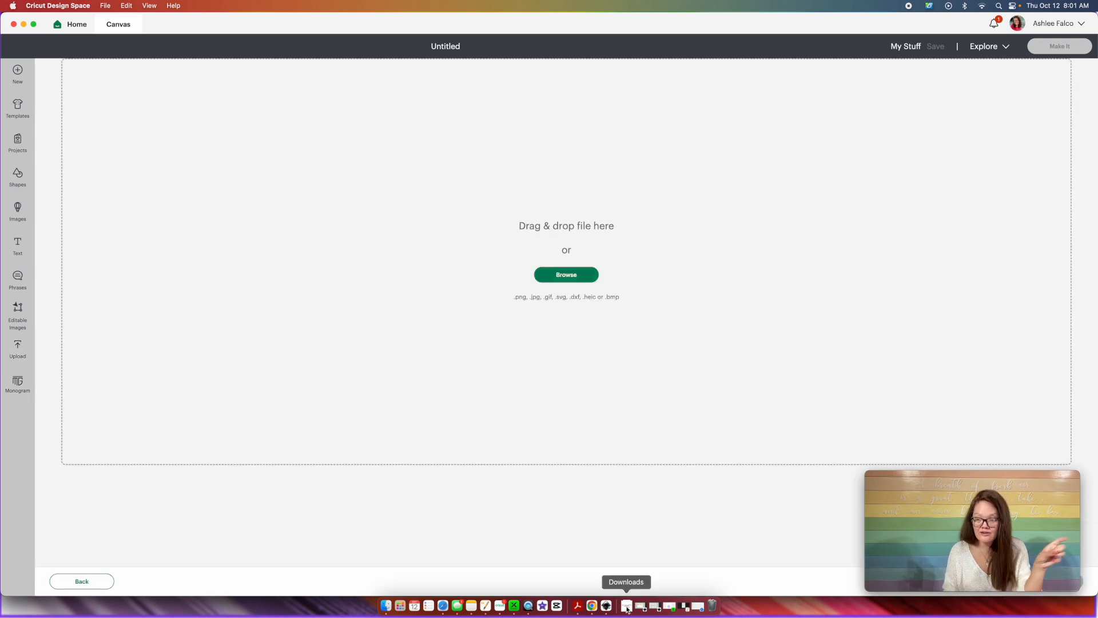
left_click_drag(627, 607, 571, 236)
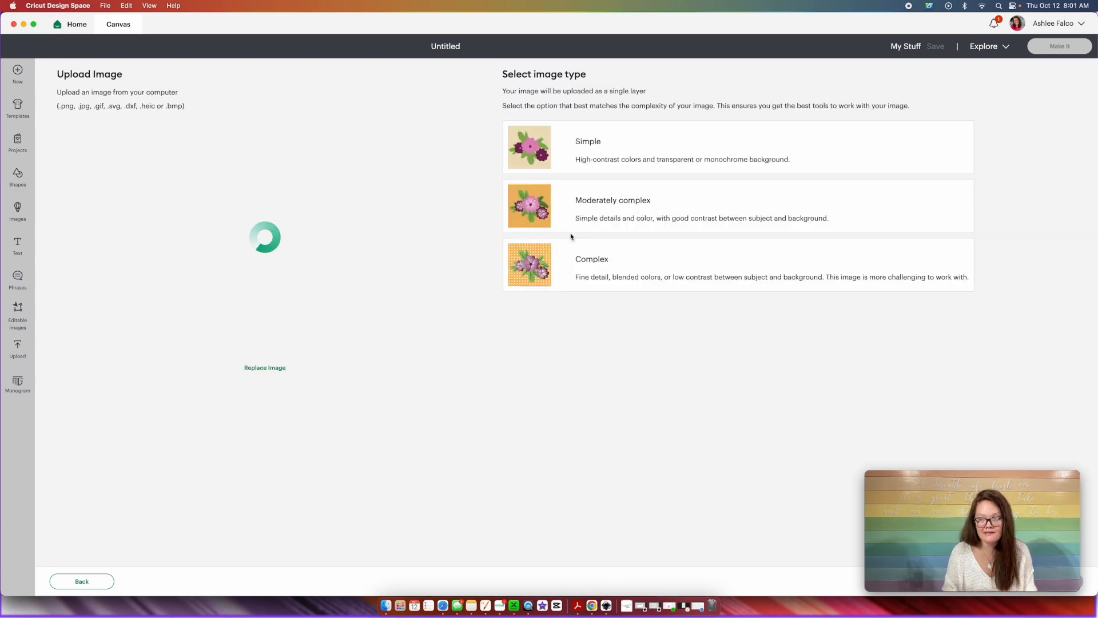
left_click(647, 290)
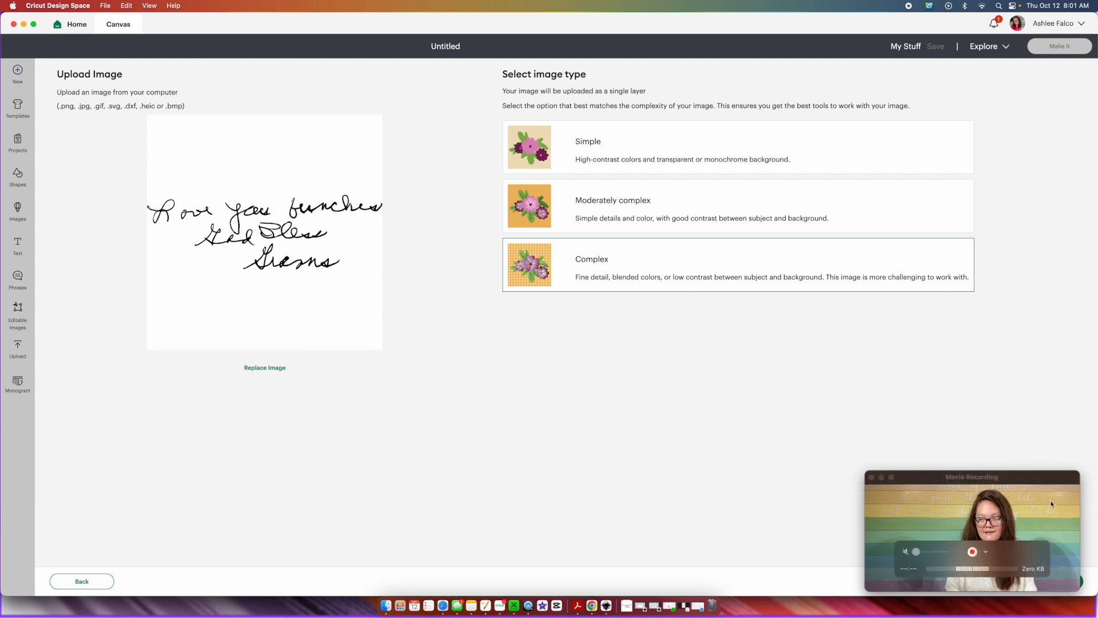
left_click(1044, 583)
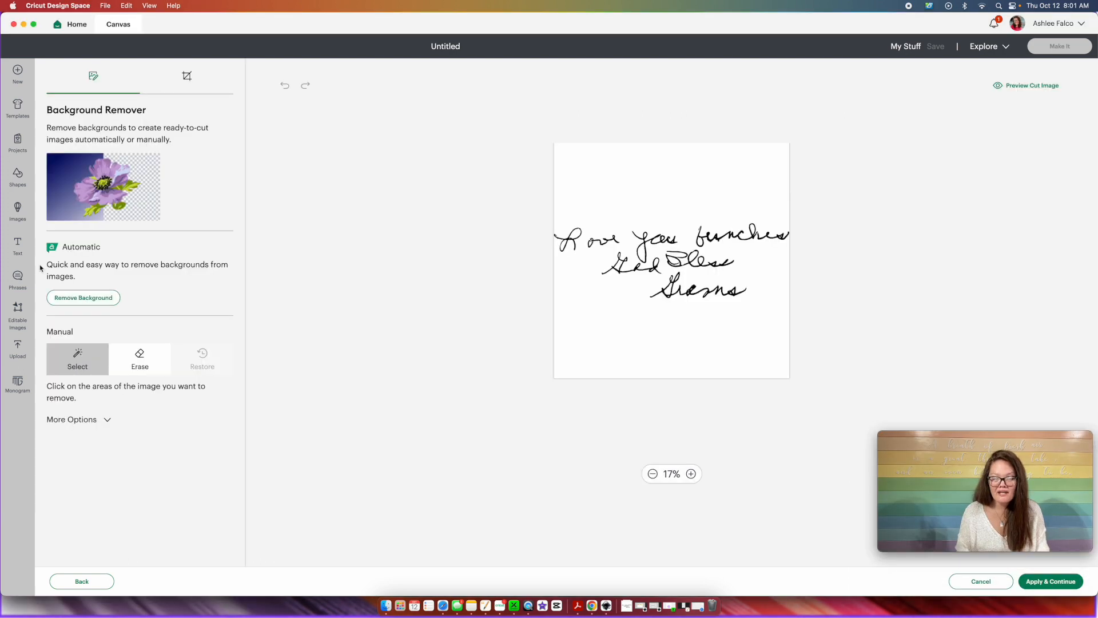
Try the automatic background removal on the handwriting image and check its cut preview
left_click(106, 300)
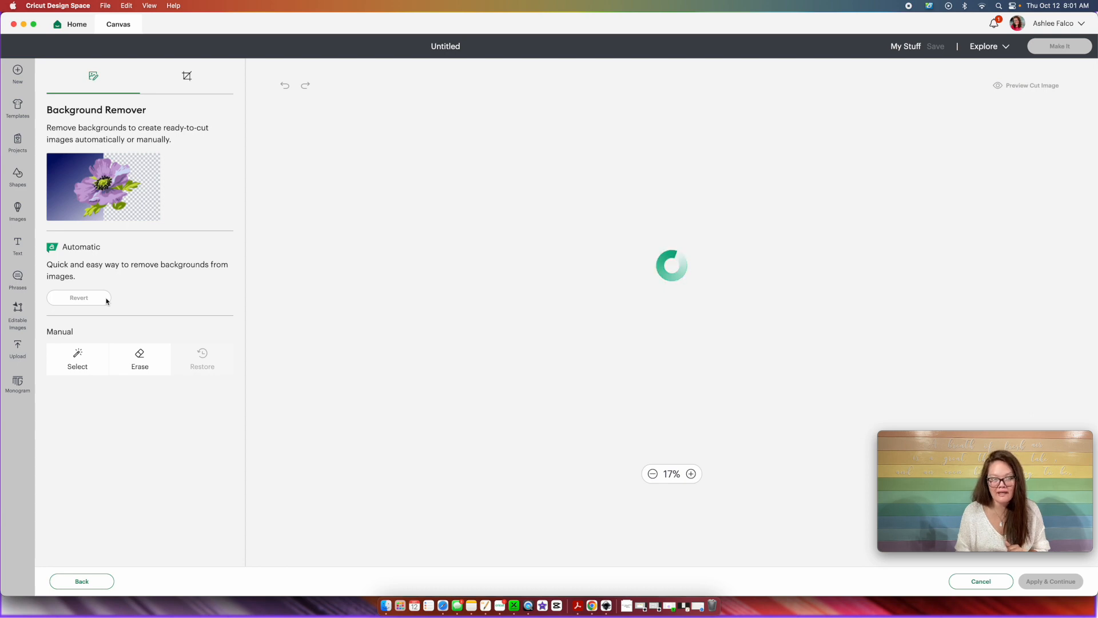
left_click(691, 474)
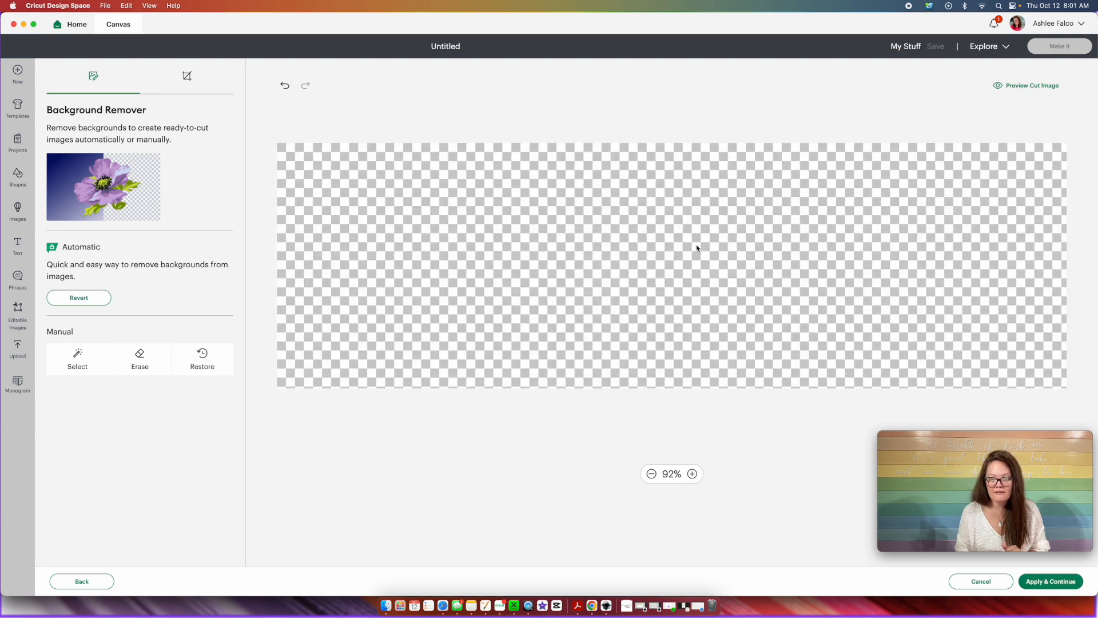
left_click(1009, 87)
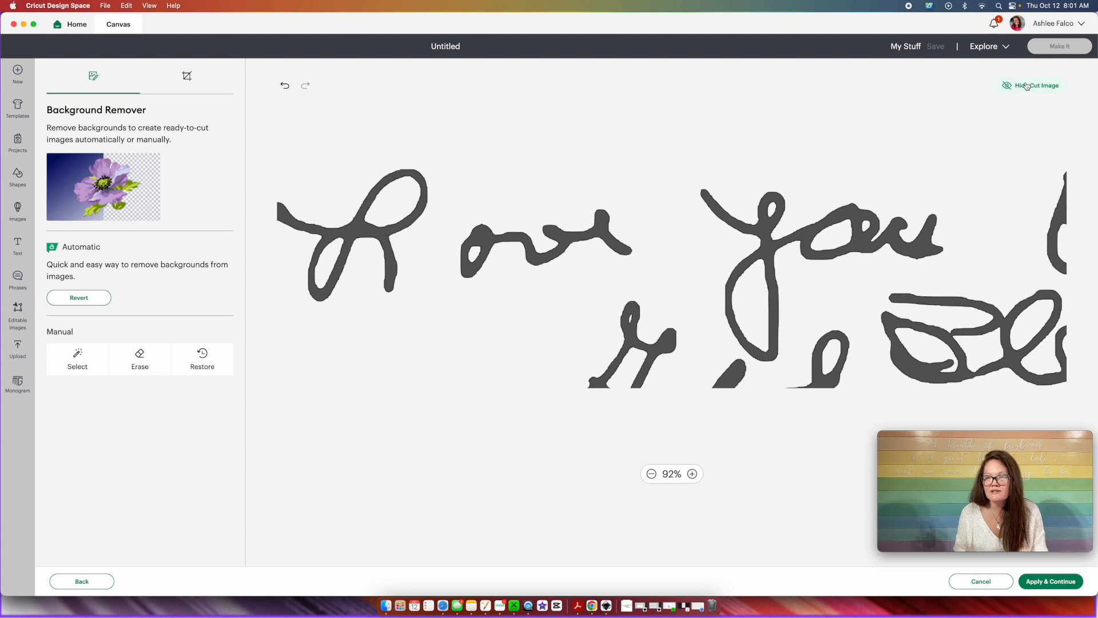
left_click(284, 87)
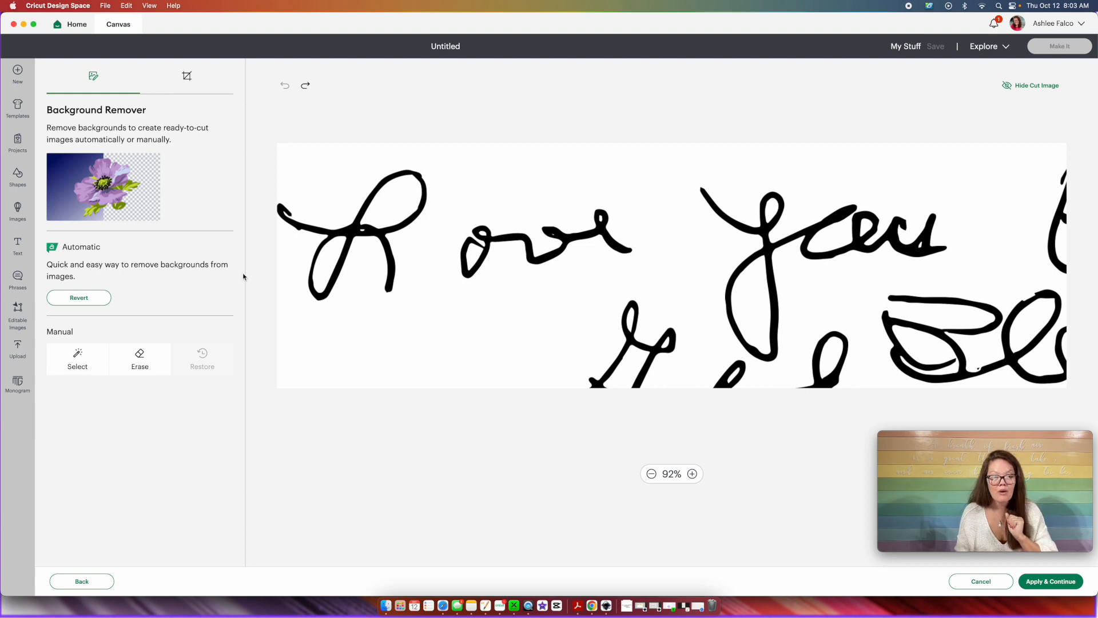
Remove the white background around the handwriting with the Select tool at color tolerance 50, and check the cut preview
left_click(73, 367)
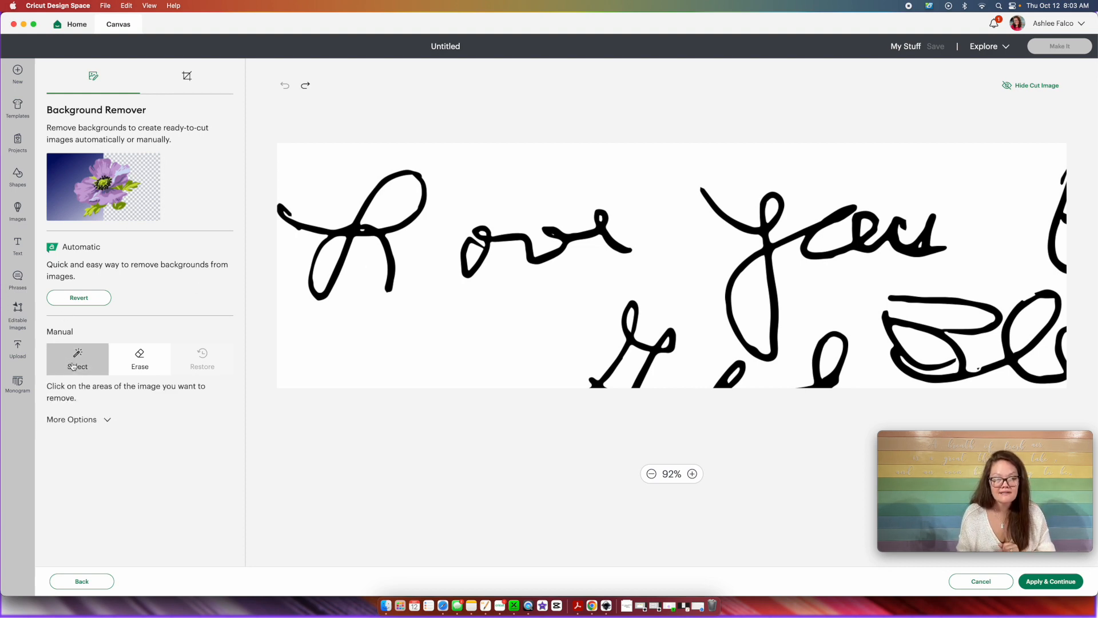
left_click(108, 422)
left_click_drag(62, 498, 34, 498)
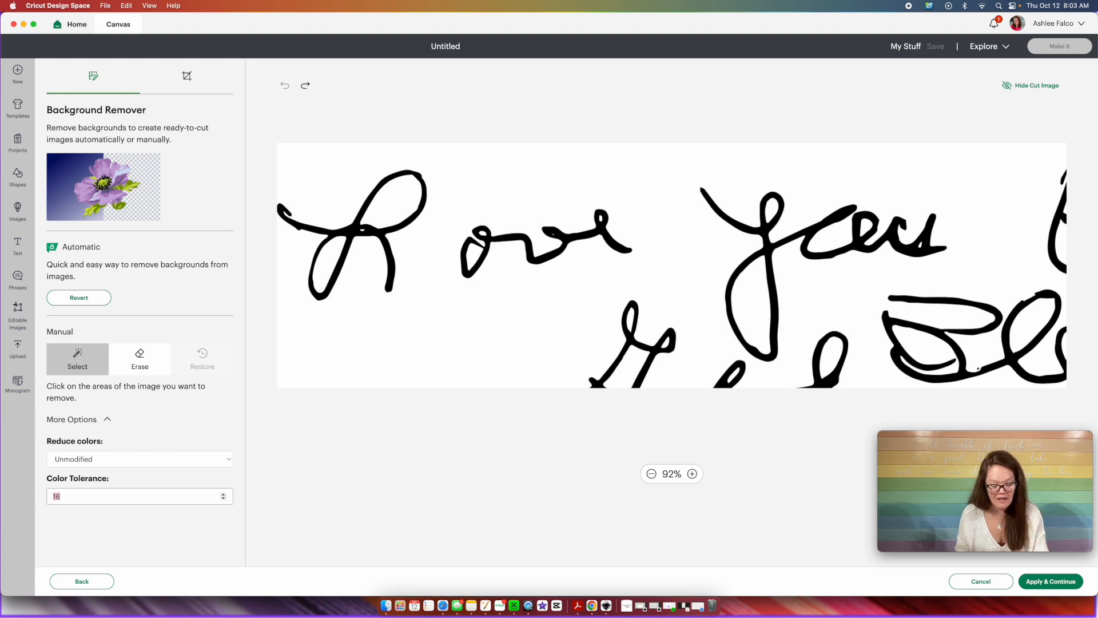
type("50")
left_click(366, 335)
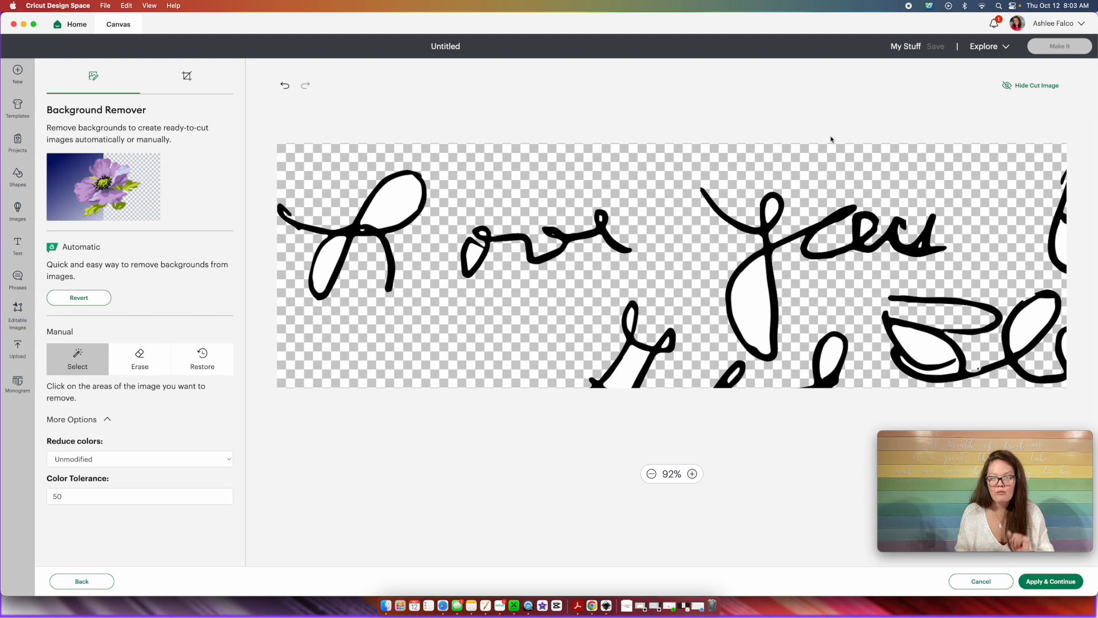
left_click(1024, 87)
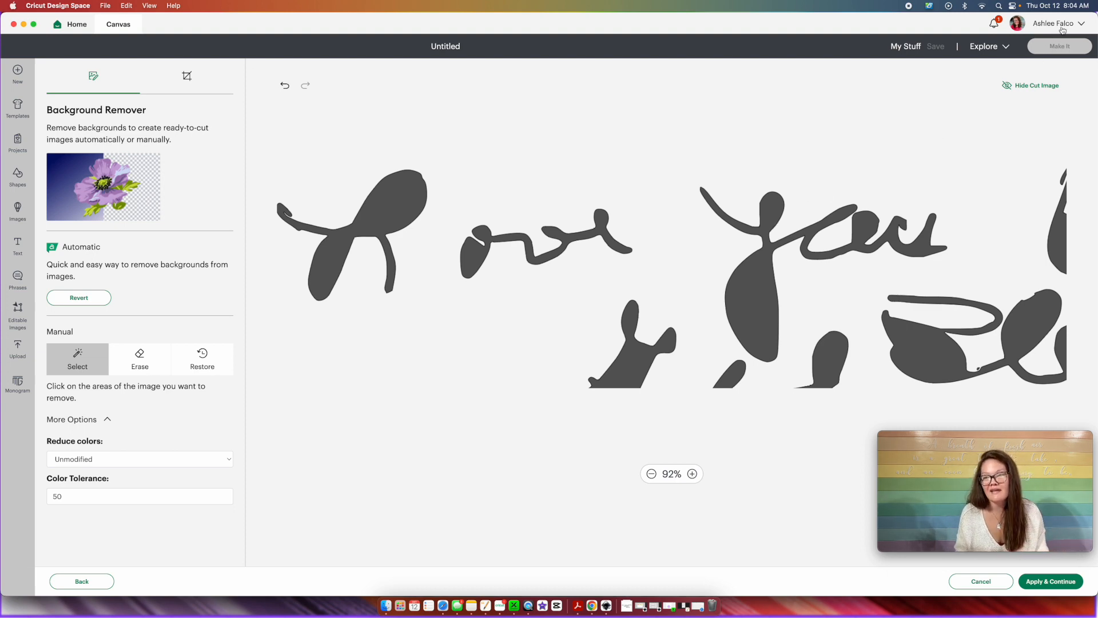
left_click(1033, 85)
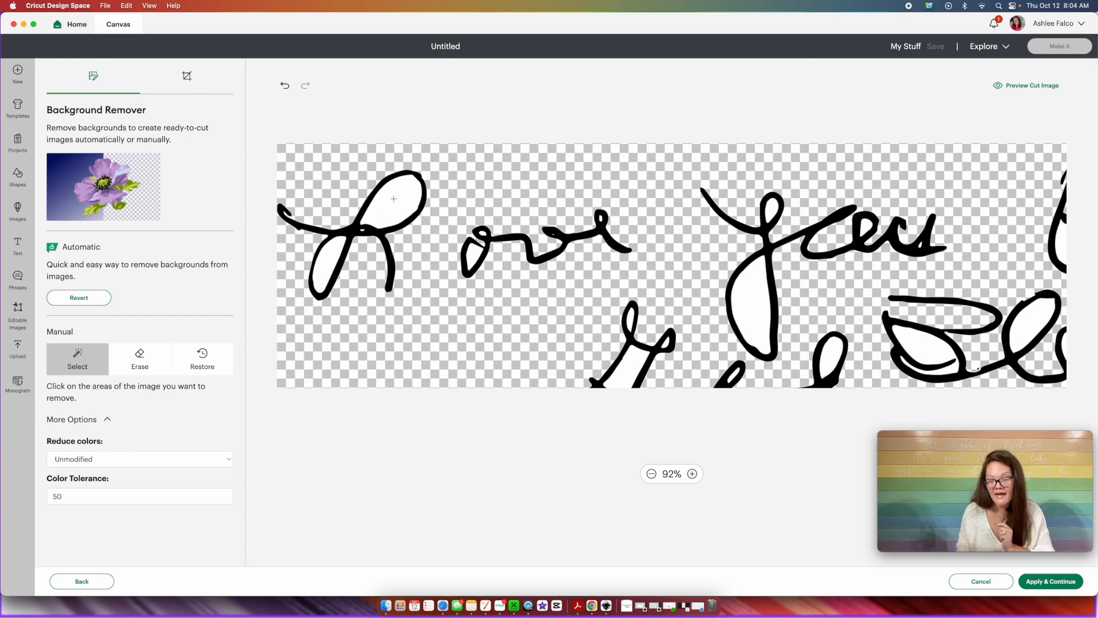
Remove the white areas enclosed by the letter loops in the word "Love"
left_click(393, 198)
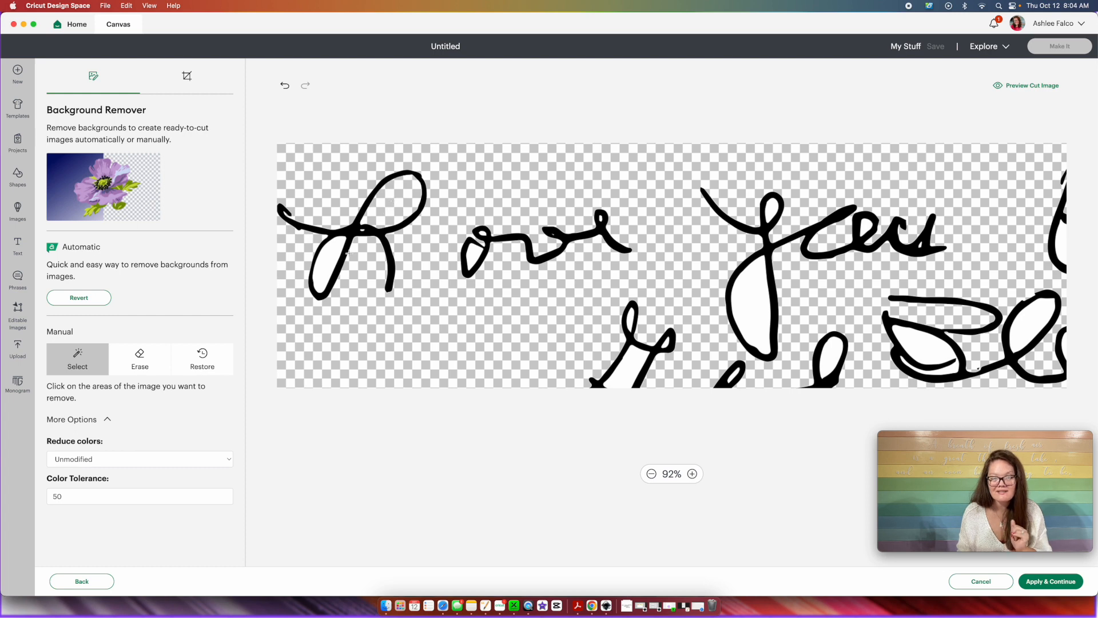
left_click(328, 266)
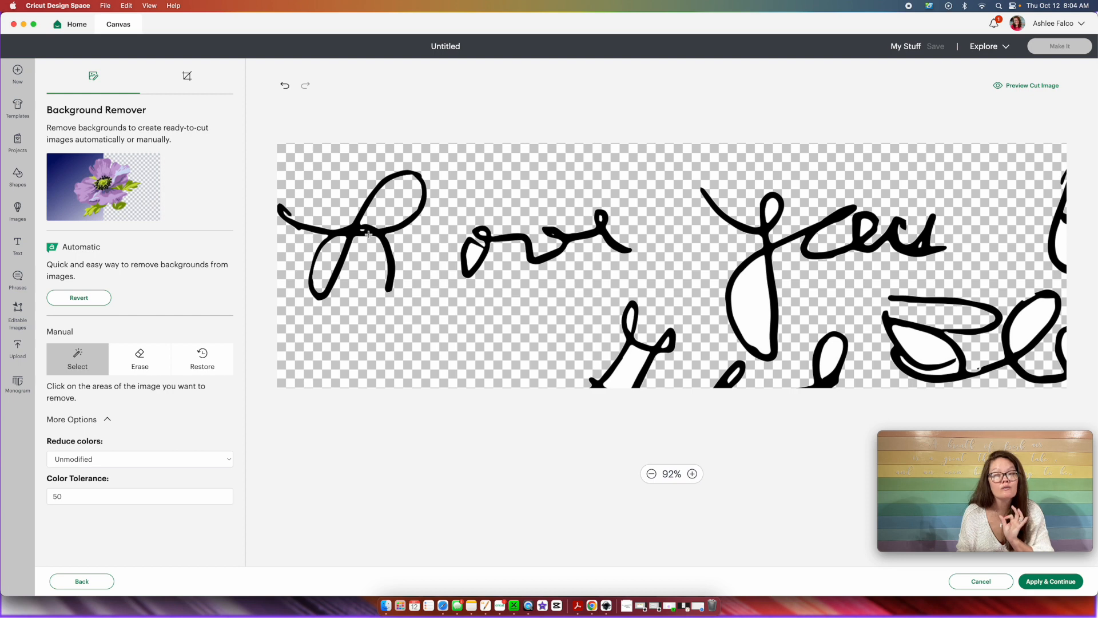
left_click(474, 248)
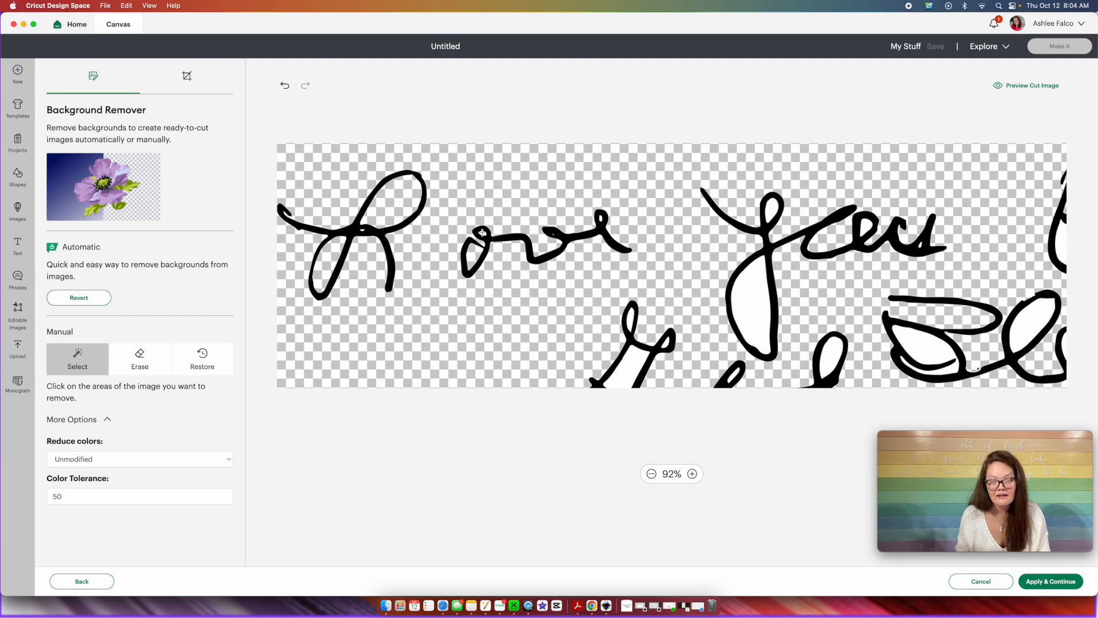
left_click(551, 233)
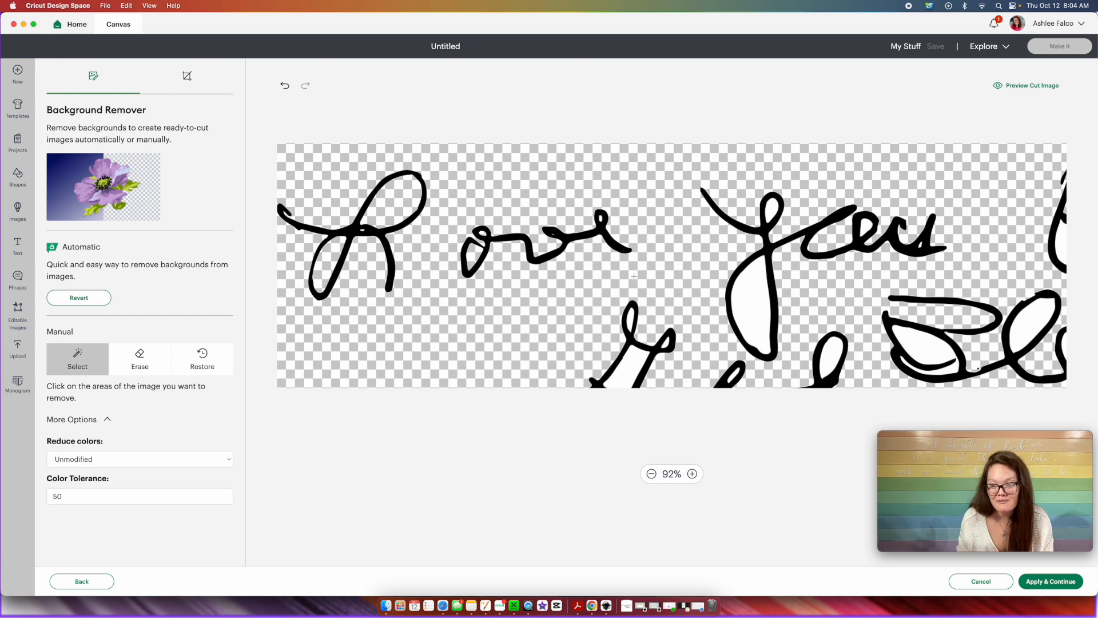
Remove the white fill inside the lower loop of the y in "you"
scroll(634, 276, "right", 3)
scroll(634, 276, "right", 10)
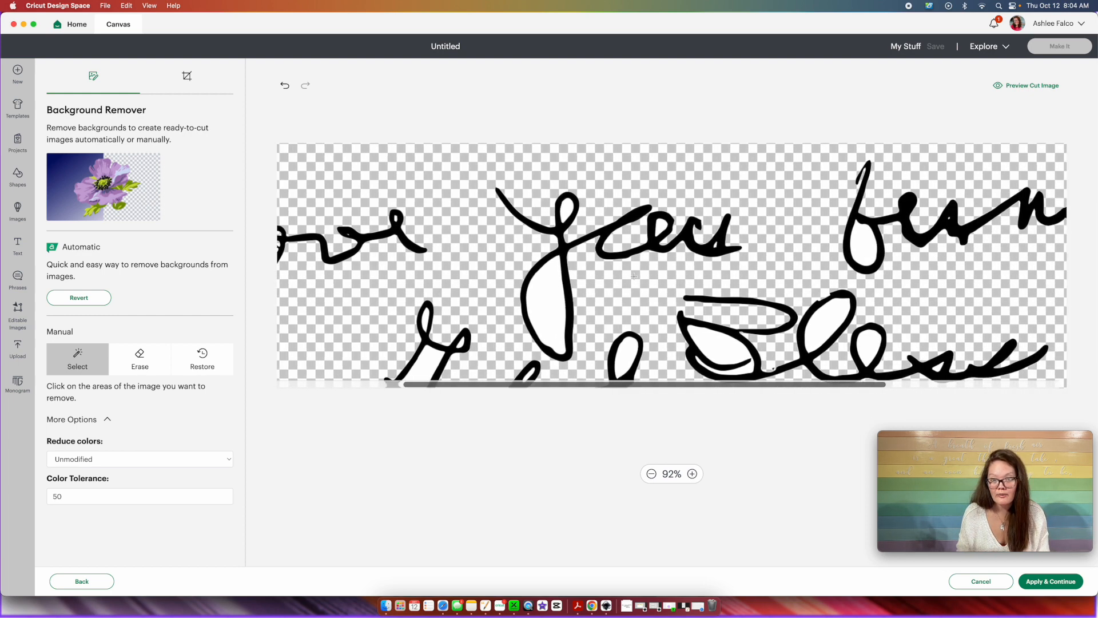
scroll(633, 276, "right", 3)
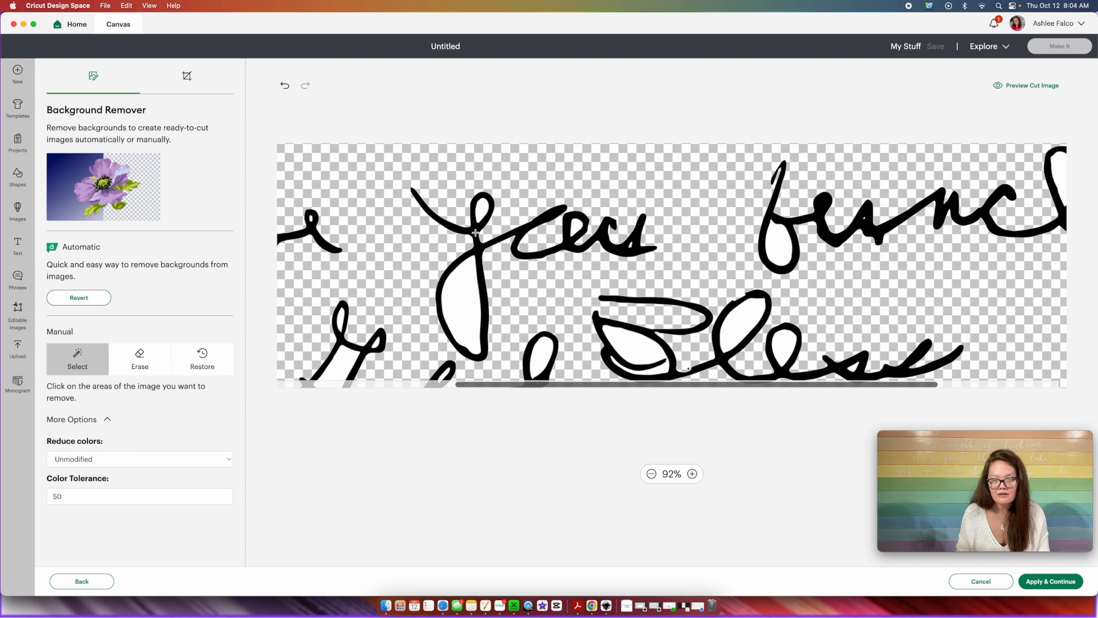
left_click(462, 320)
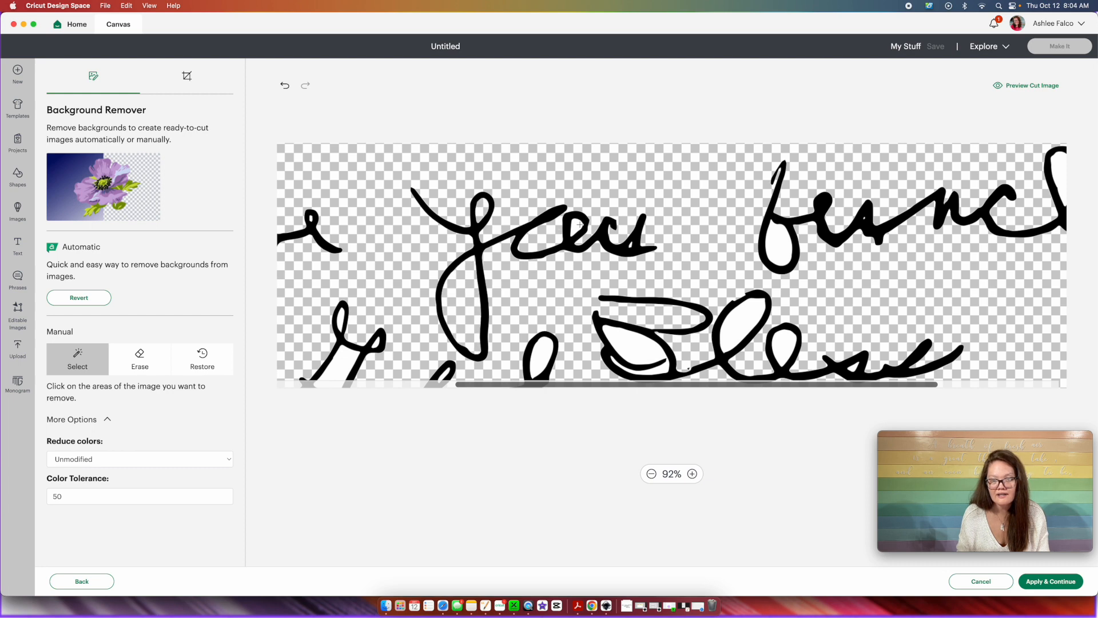
Remove the white areas left inside the letter loops of the "God Bless" line
scroll(580, 225, "down", 4)
scroll(580, 225, "left", 4)
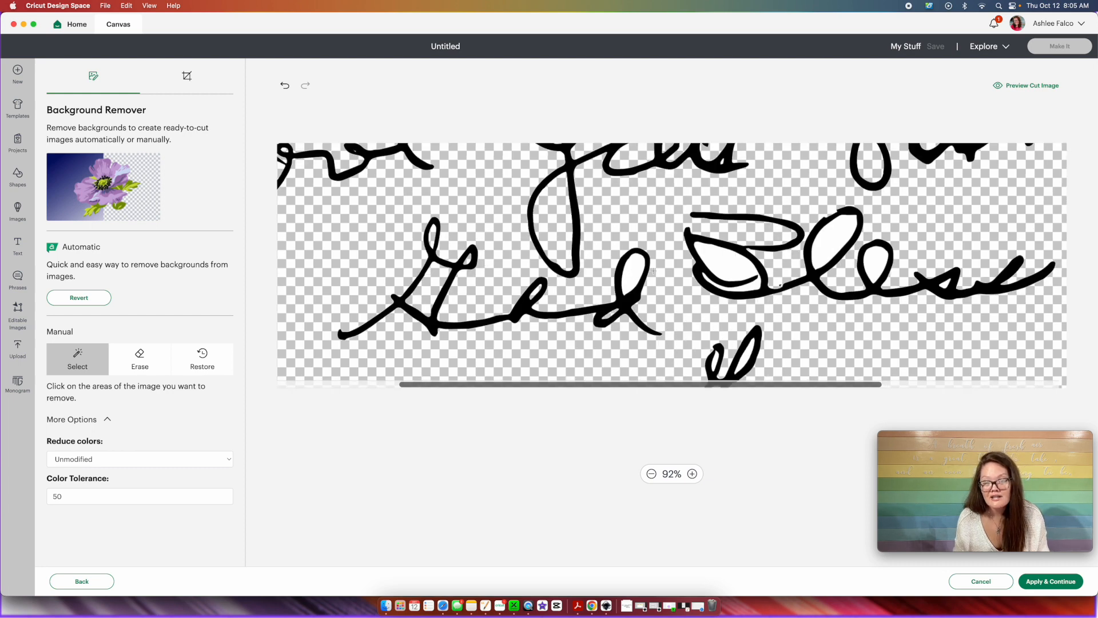
left_click(834, 242)
left_click(876, 260)
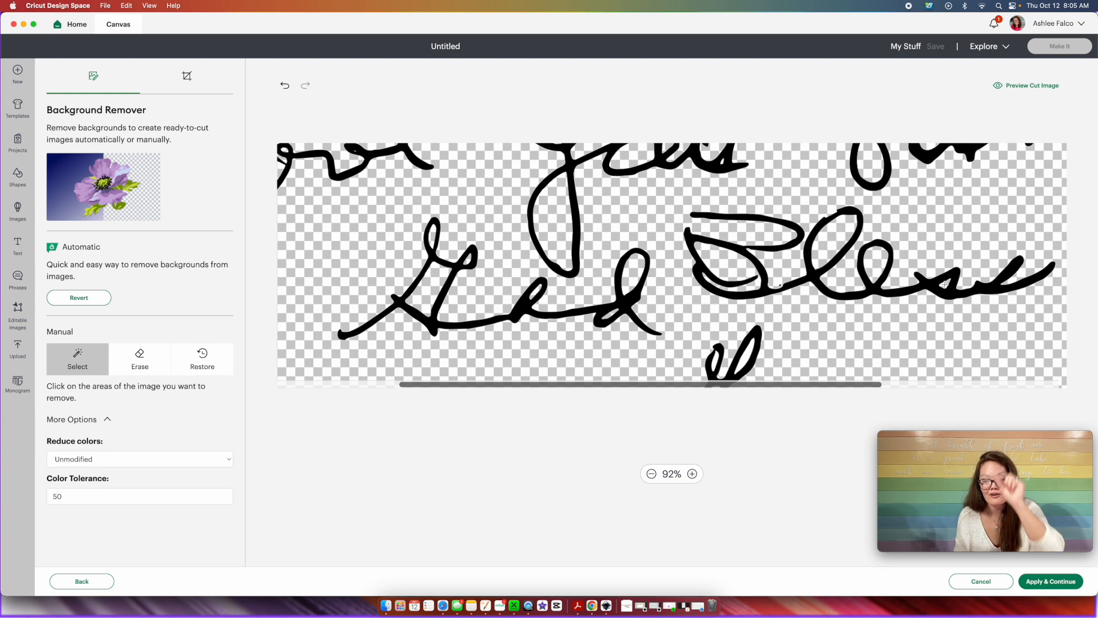
Remove the white fill inside the G of "Grams" and check the result in the cut preview
scroll(945, 284, "down", 5)
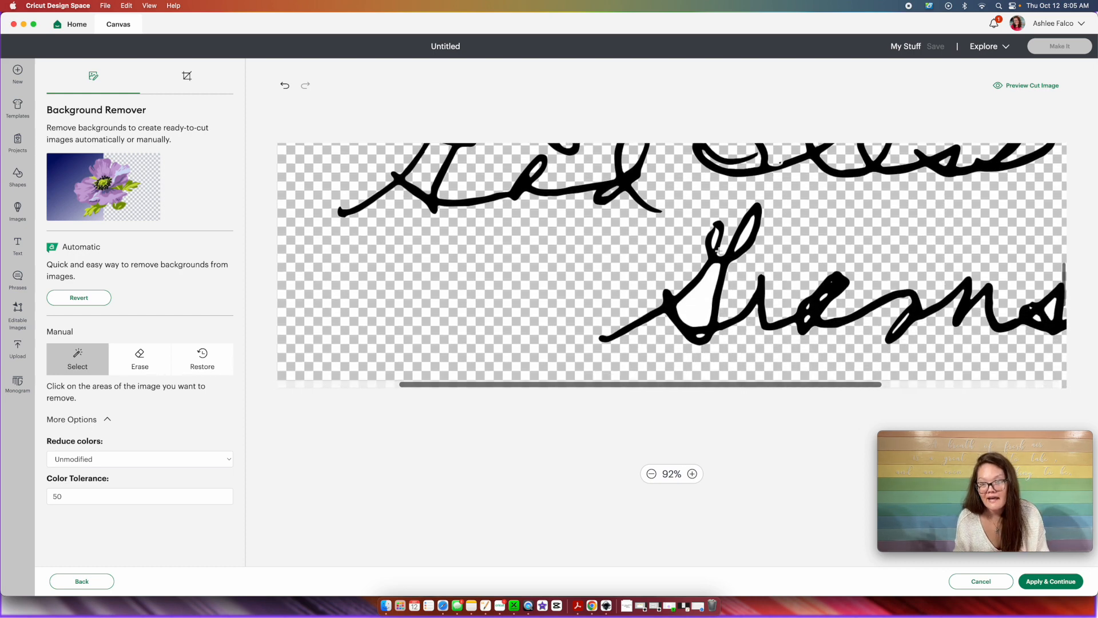
left_click(707, 301)
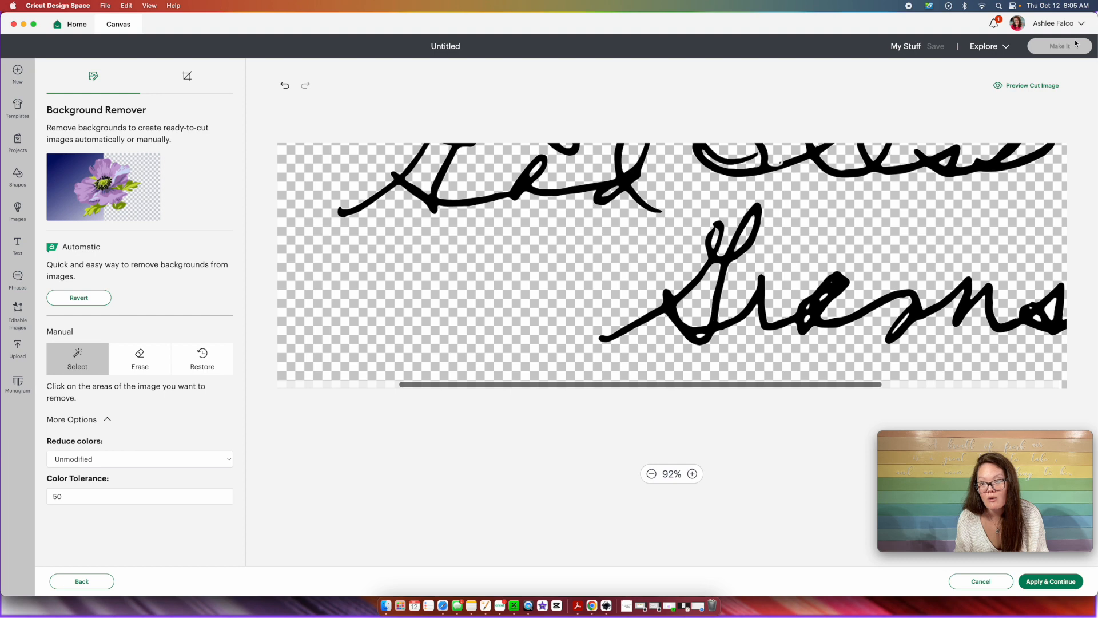
left_click(1051, 85)
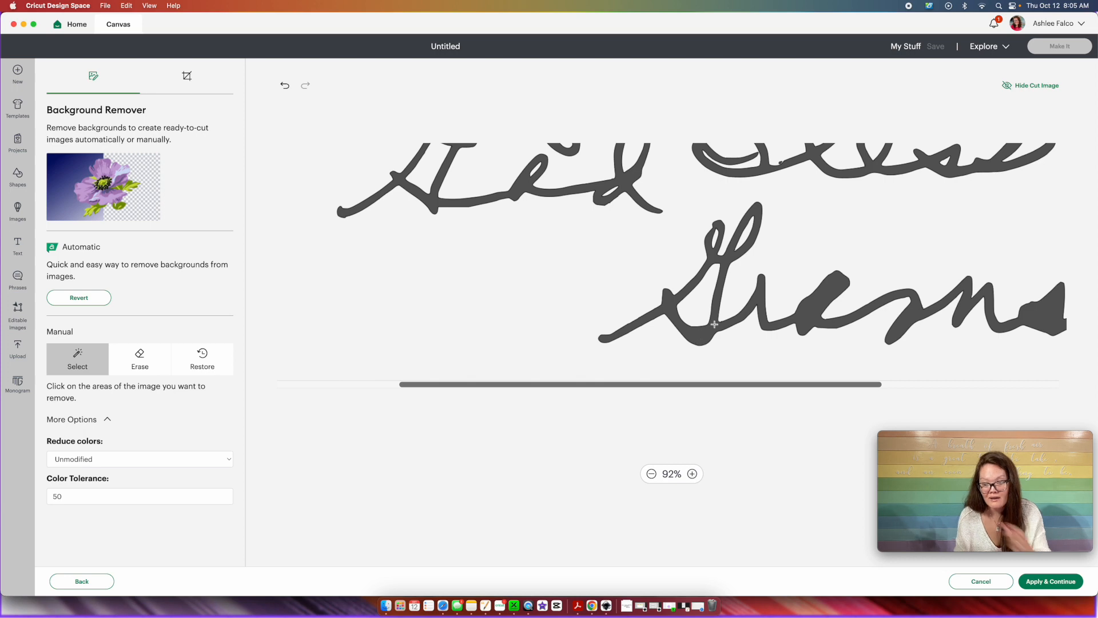
left_click(1020, 91)
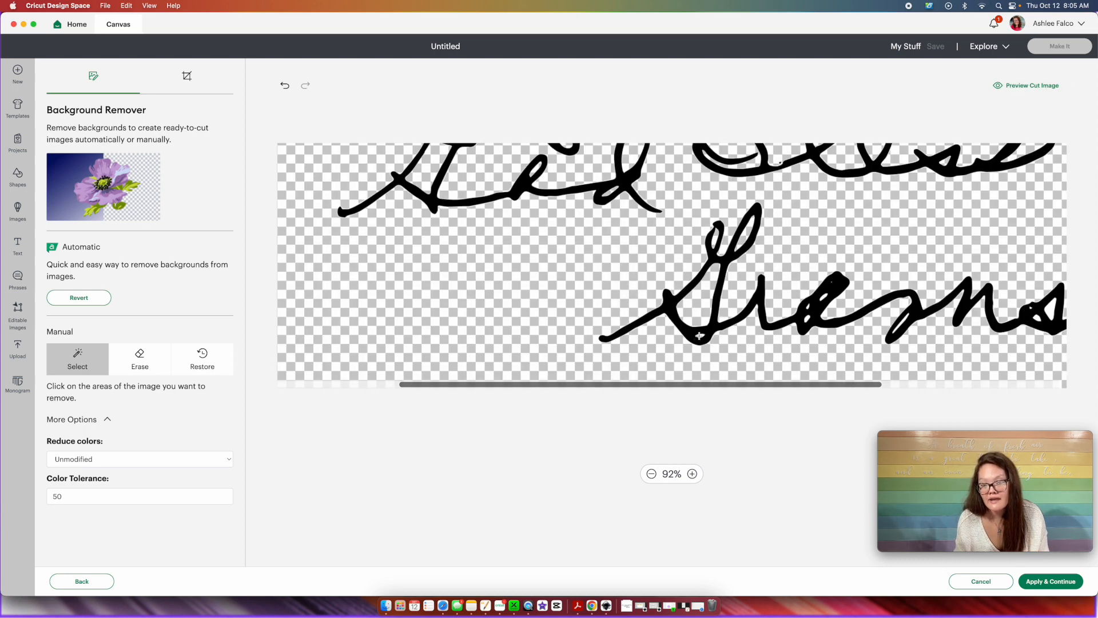
Erase the stray speck between the B and the l of "Bless" with the eraser at size 2
scroll(686, 323, "right", 5)
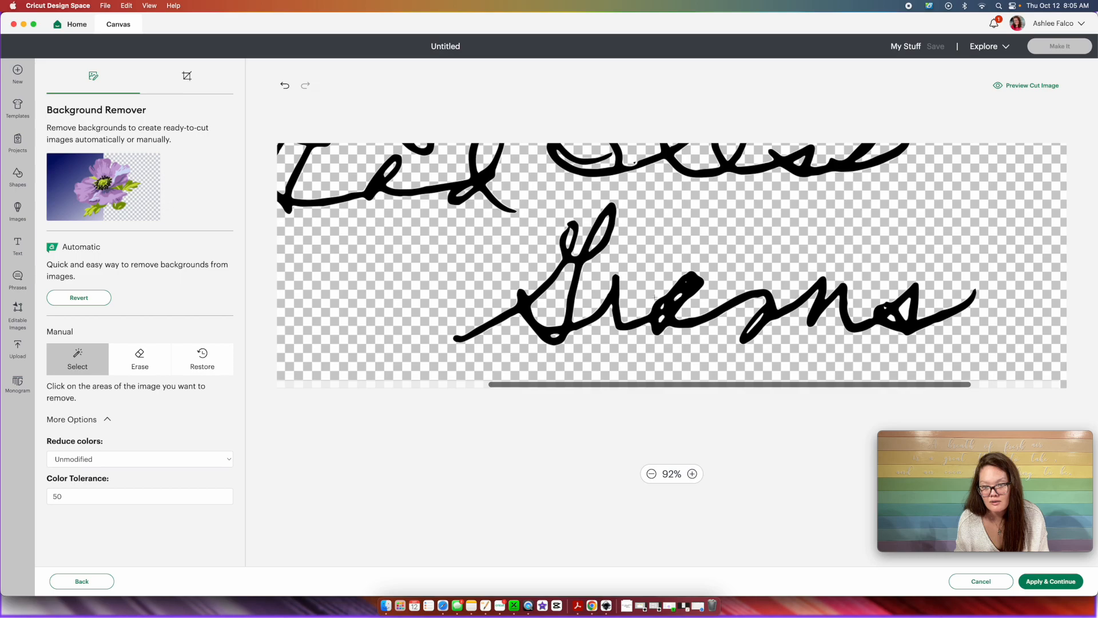
scroll(663, 300, "up", 5)
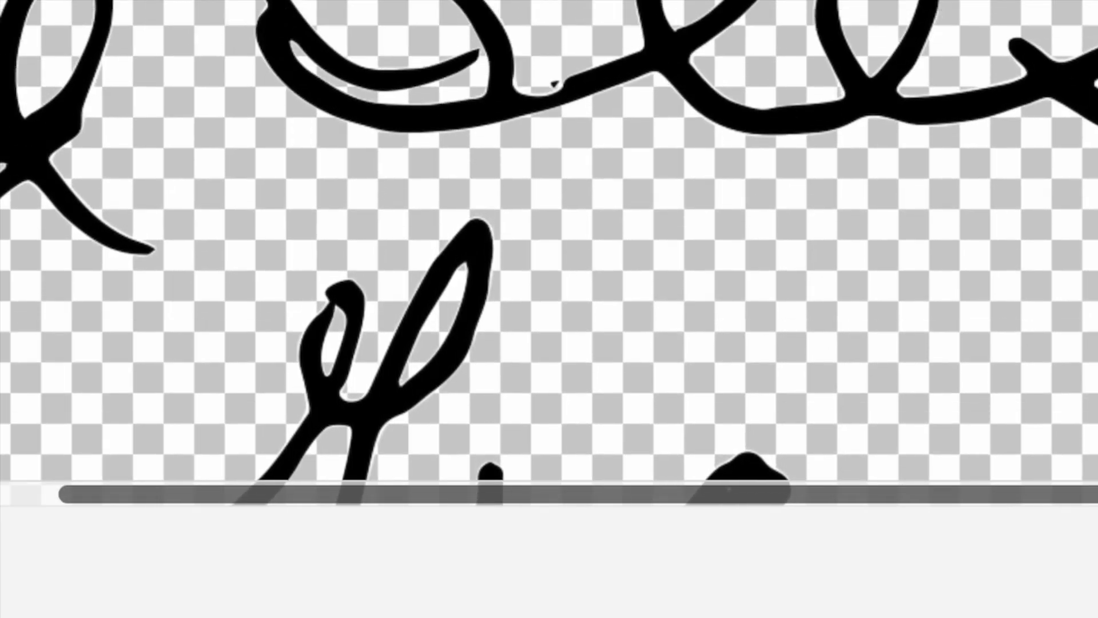
scroll(554, 220, "up", 3)
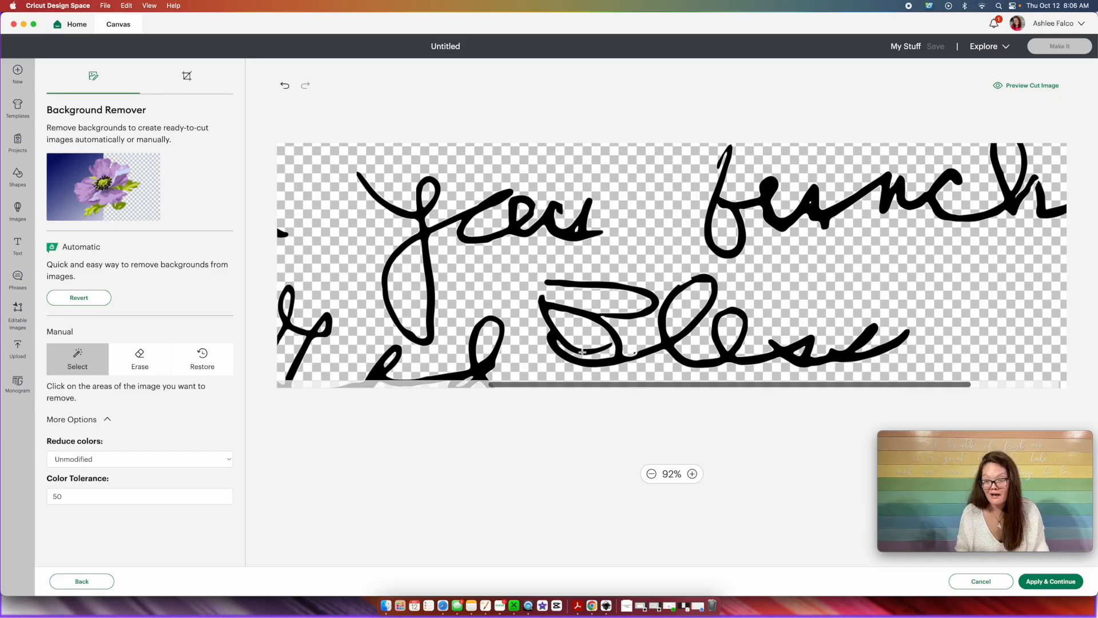
left_click(146, 360)
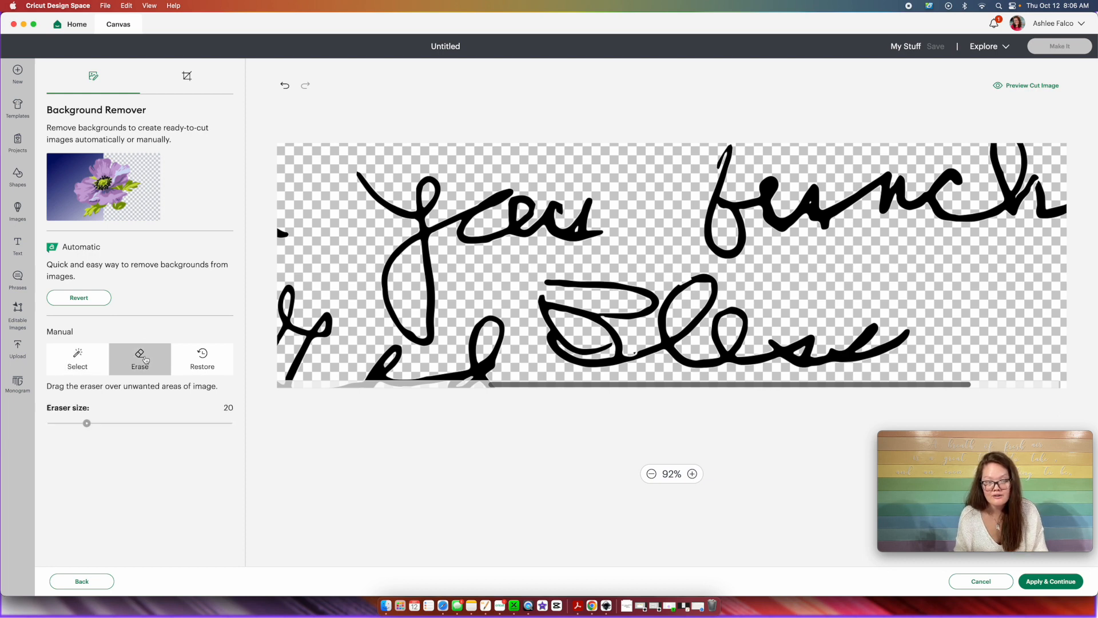
left_click_drag(64, 424, 55, 423)
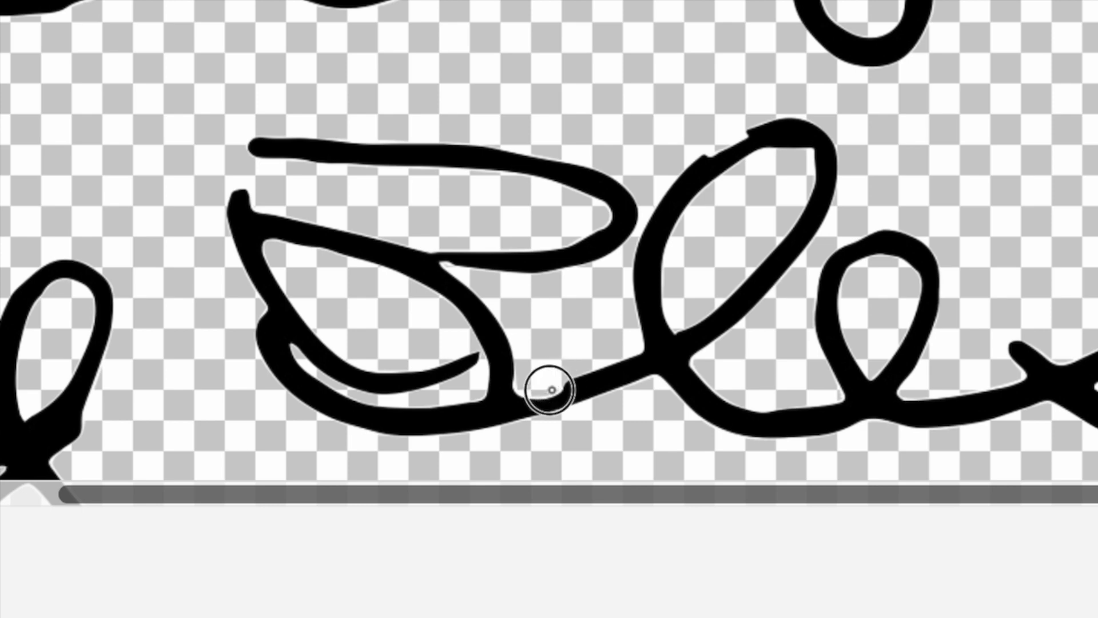
left_click_drag(550, 372, 552, 367)
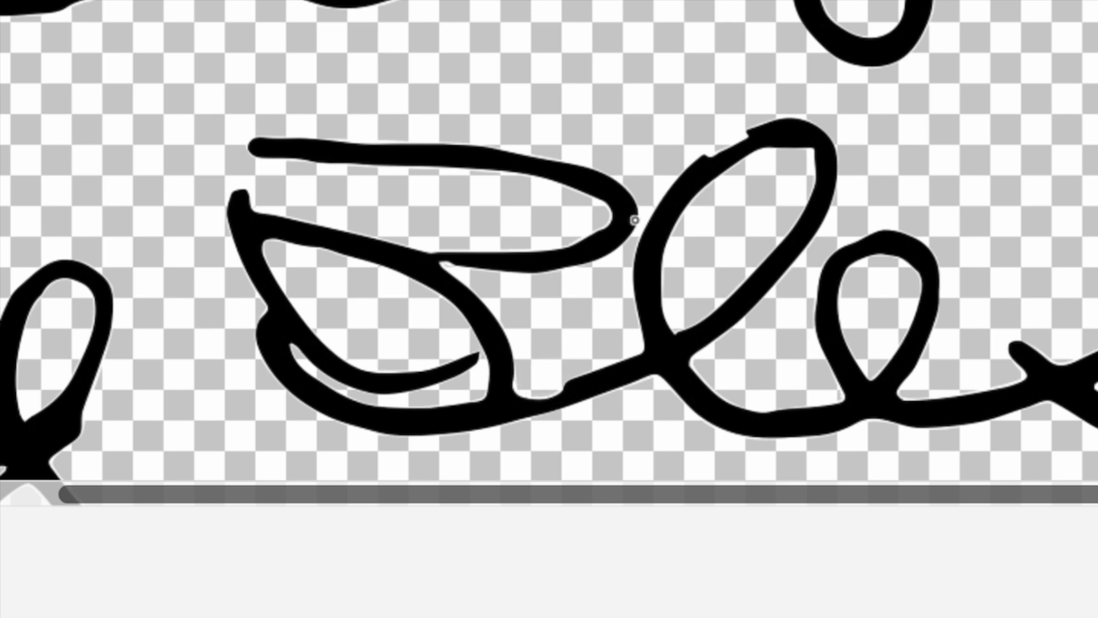
scroll(644, 473, "right", 2)
scroll(643, 472, "up", 2)
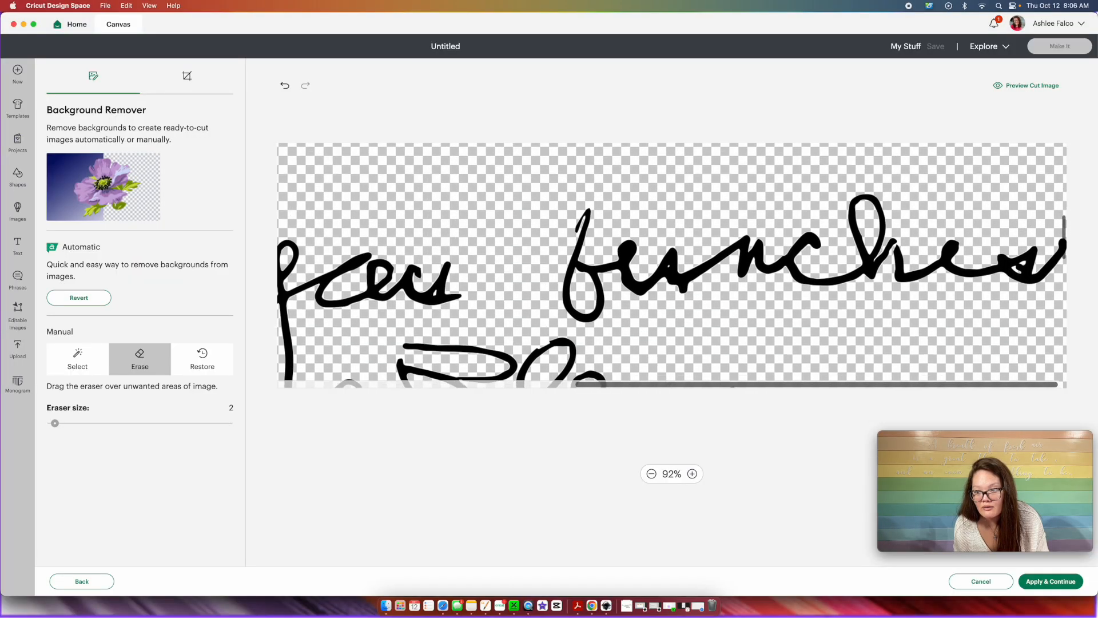
Inspect all three lines of the cleaned handwriting for leftover background or specks, then check the whole message in the cut preview
scroll(672, 266, "left", 5)
scroll(672, 266, "down", 1)
scroll(673, 266, "left", 5)
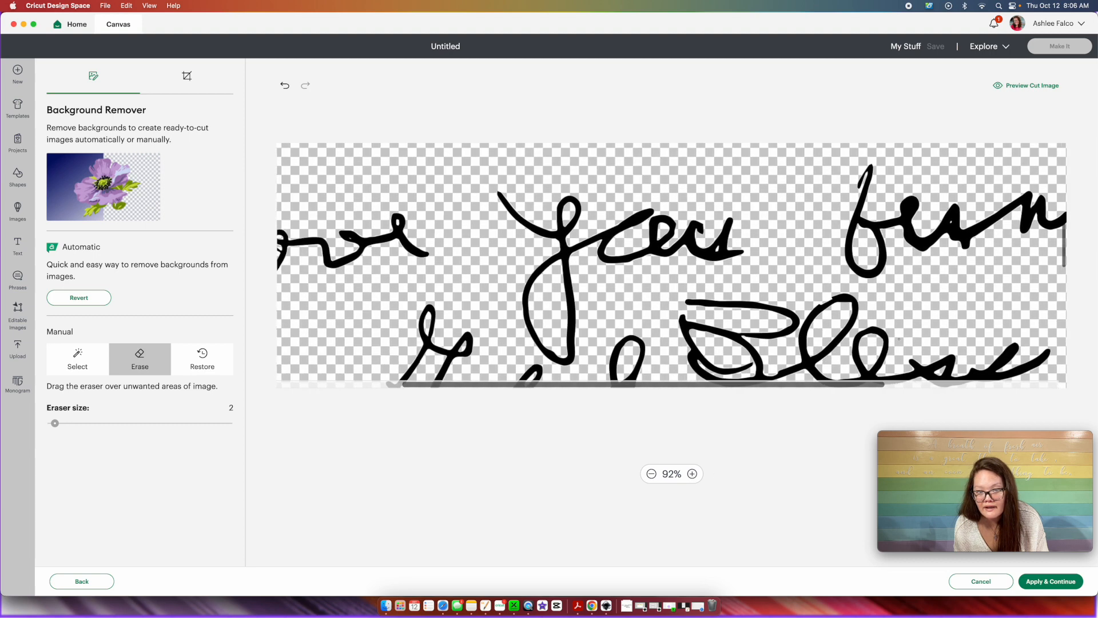
scroll(672, 266, "down", 2)
scroll(652, 470, "down", 3)
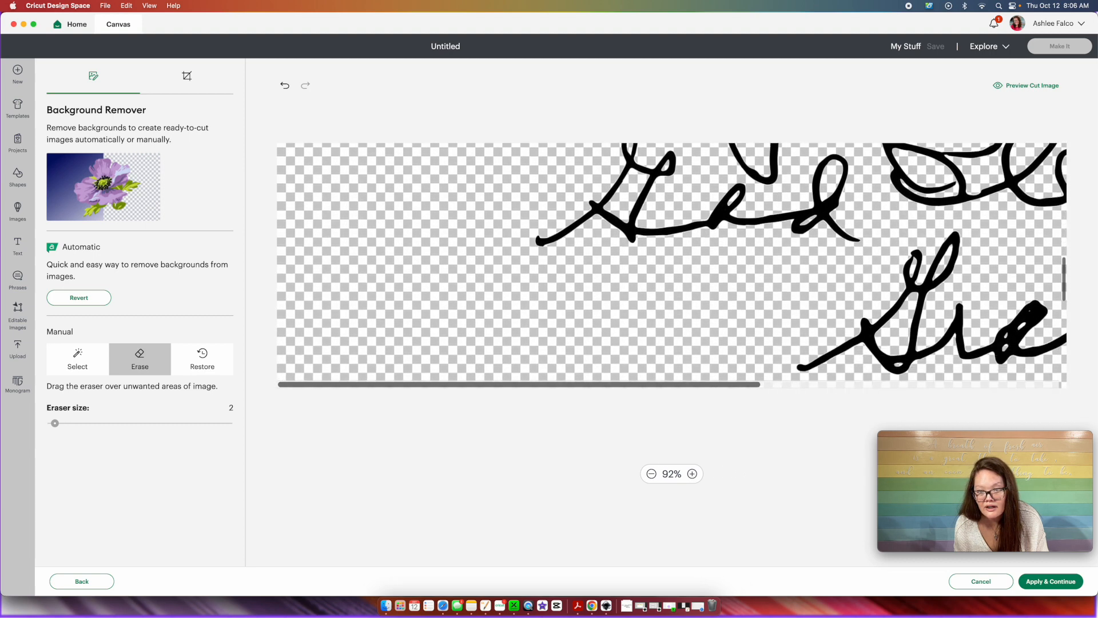
scroll(652, 471, "right", 4)
scroll(652, 471, "up", 1)
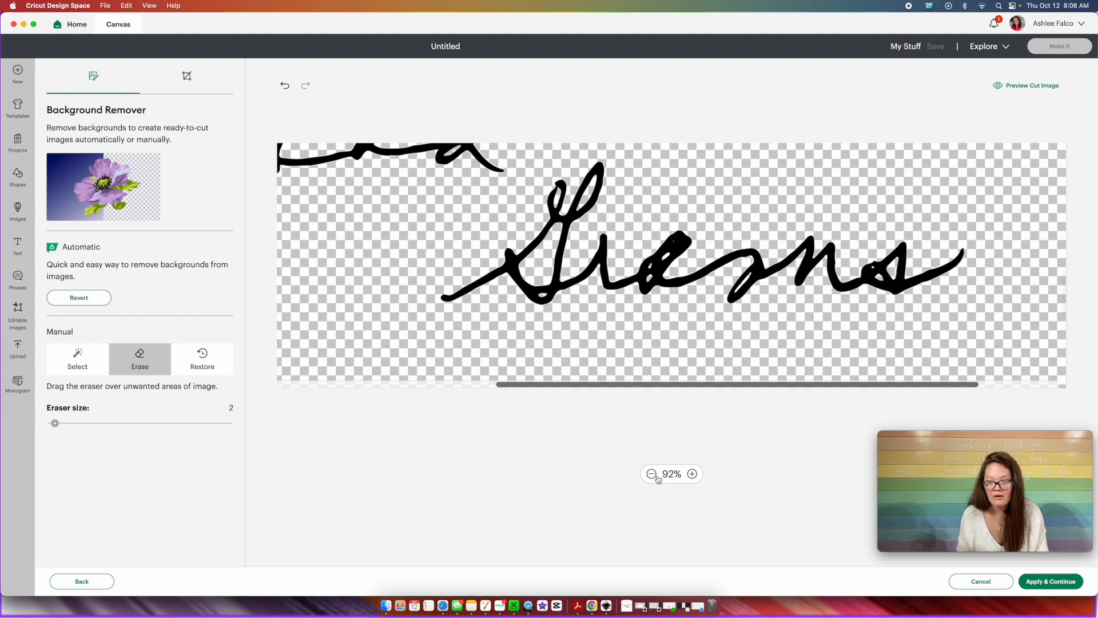
left_click(651, 473)
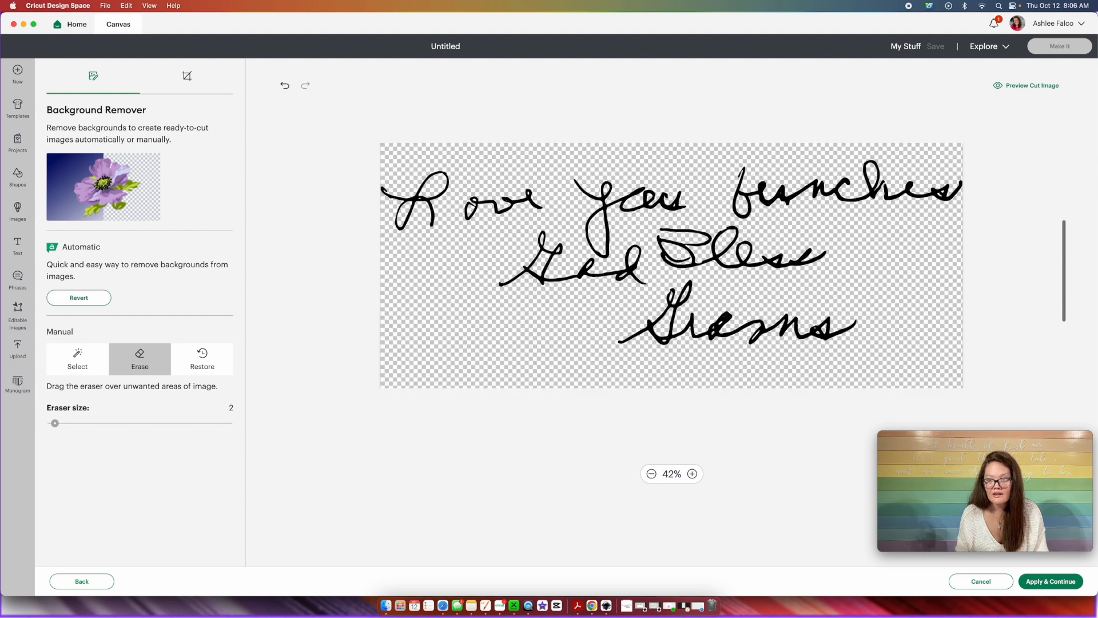
left_click(1013, 87)
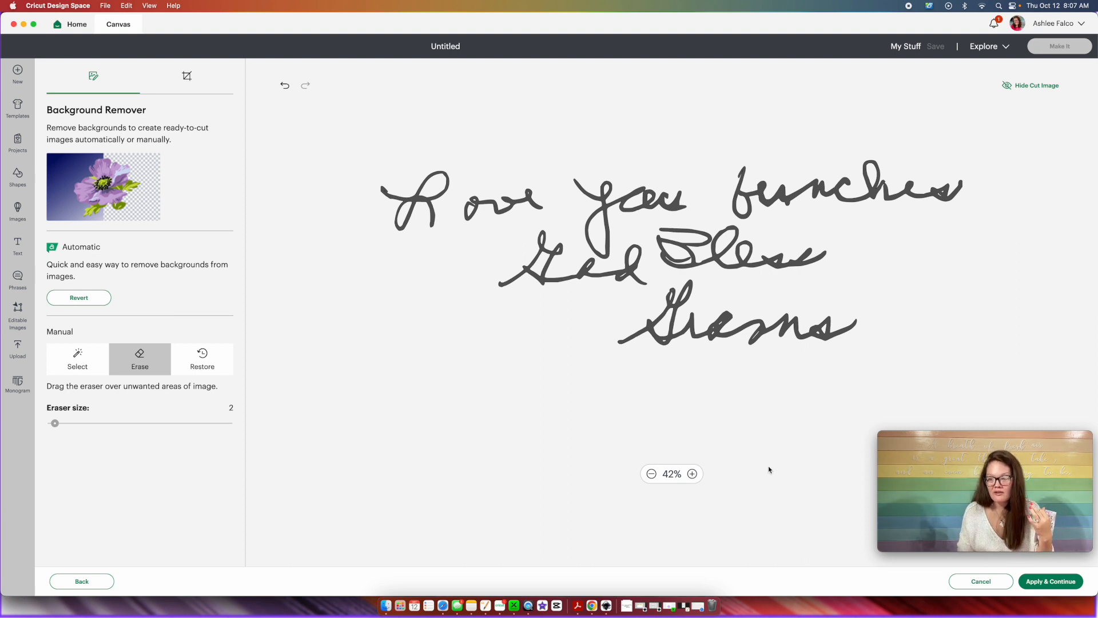
Apply the background cleanup and upload the handwriting as a Cut Image named "great grams handwriting"
left_click(1054, 582)
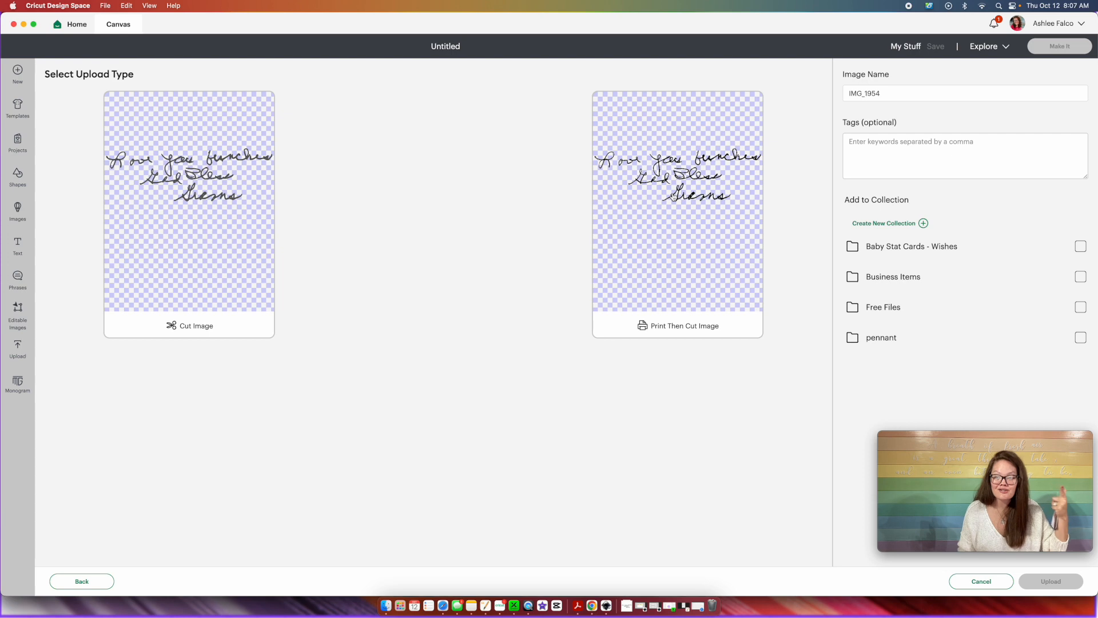
left_click(146, 188)
left_click_drag(892, 90, 790, 94)
type("great grams handwriting")
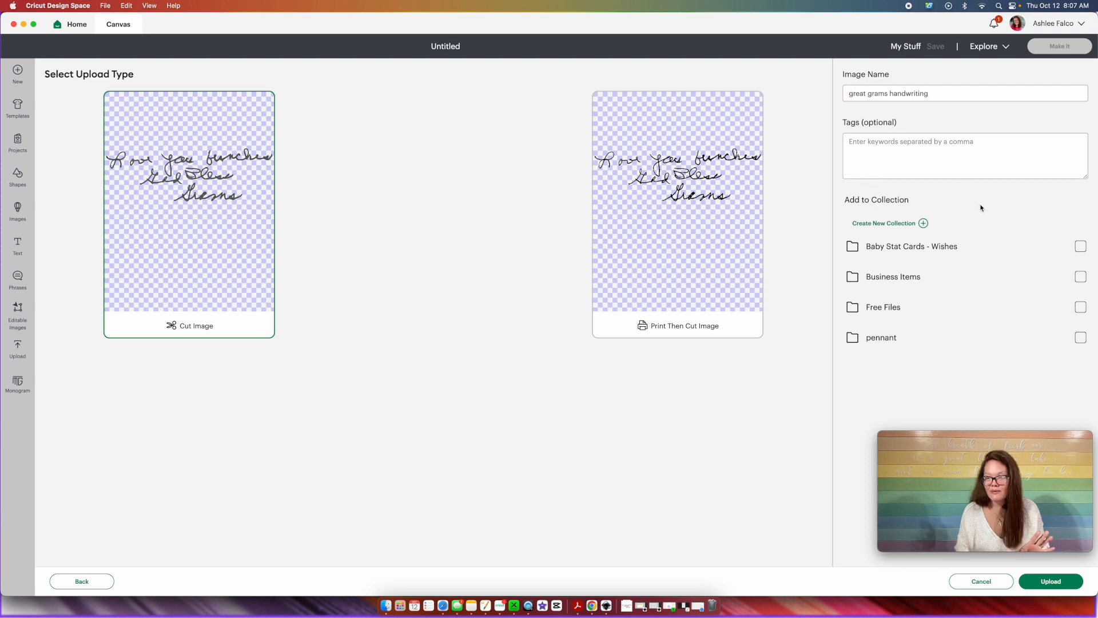
left_click(1051, 581)
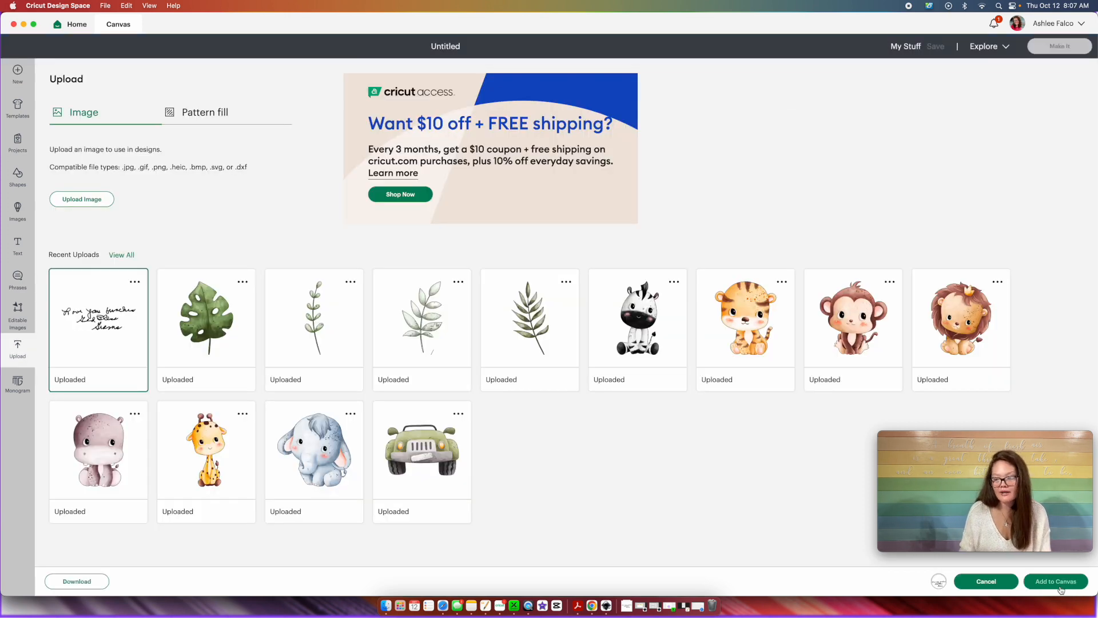
Add the uploaded handwriting to the canvas and set its width to 11.5 in
left_click(1056, 581)
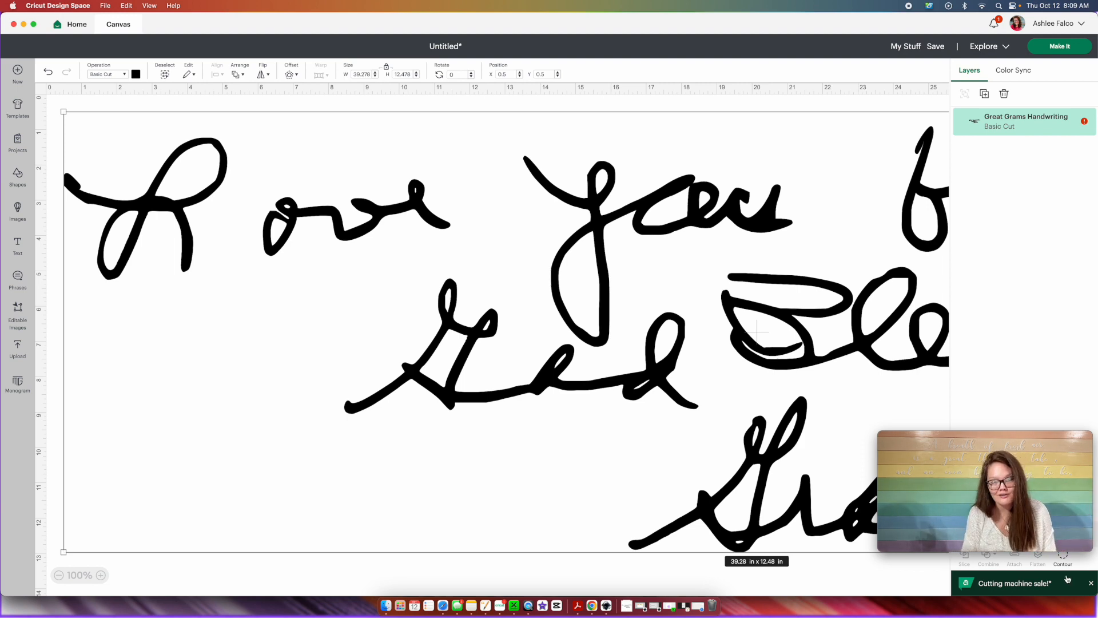
left_click(367, 73)
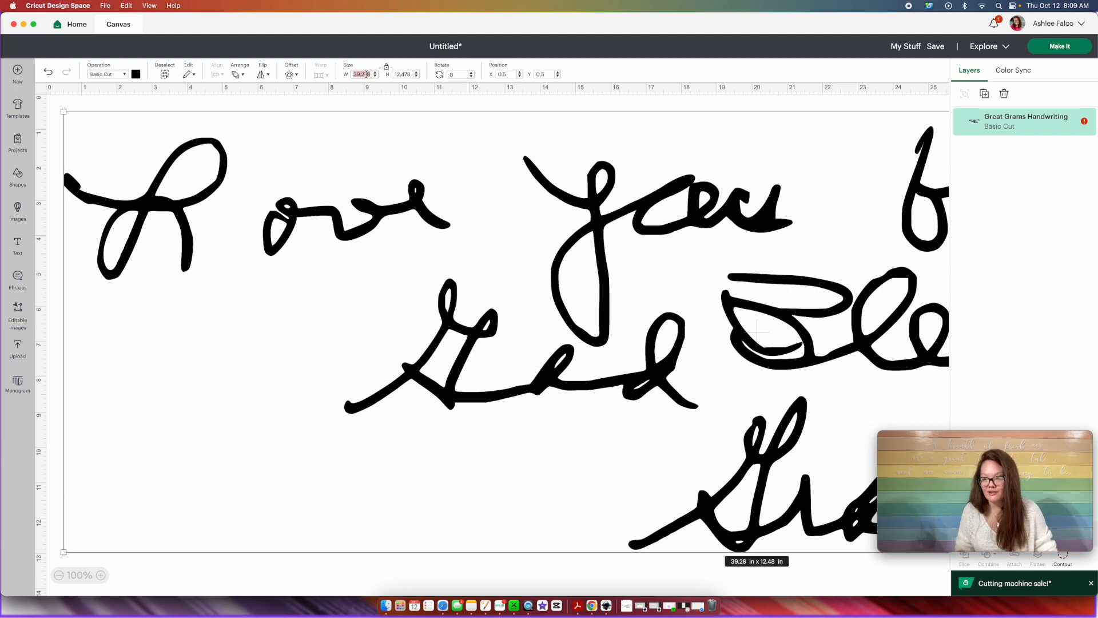
type("11.5")
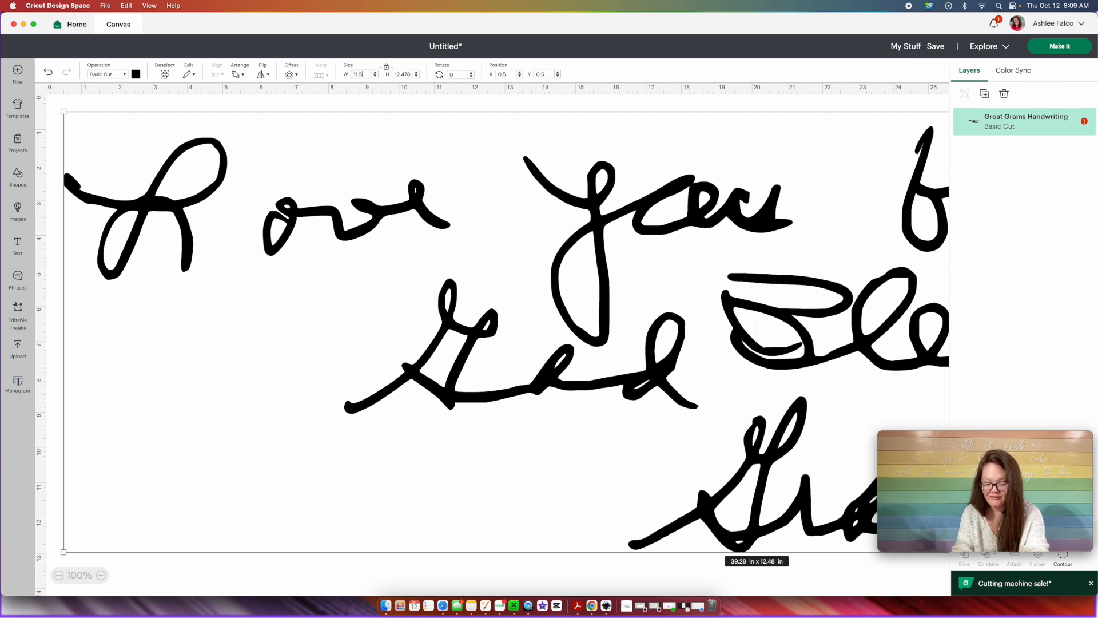
key("Return")
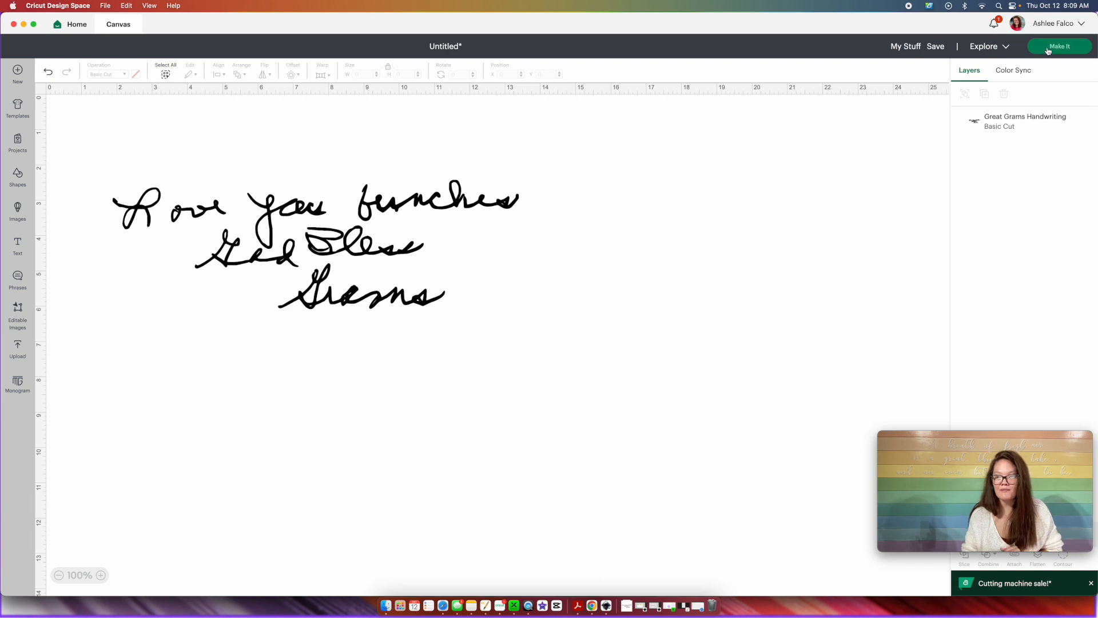
Send the handwriting design to cut preparation and turn on Mirror for its mat
left_click(1048, 48)
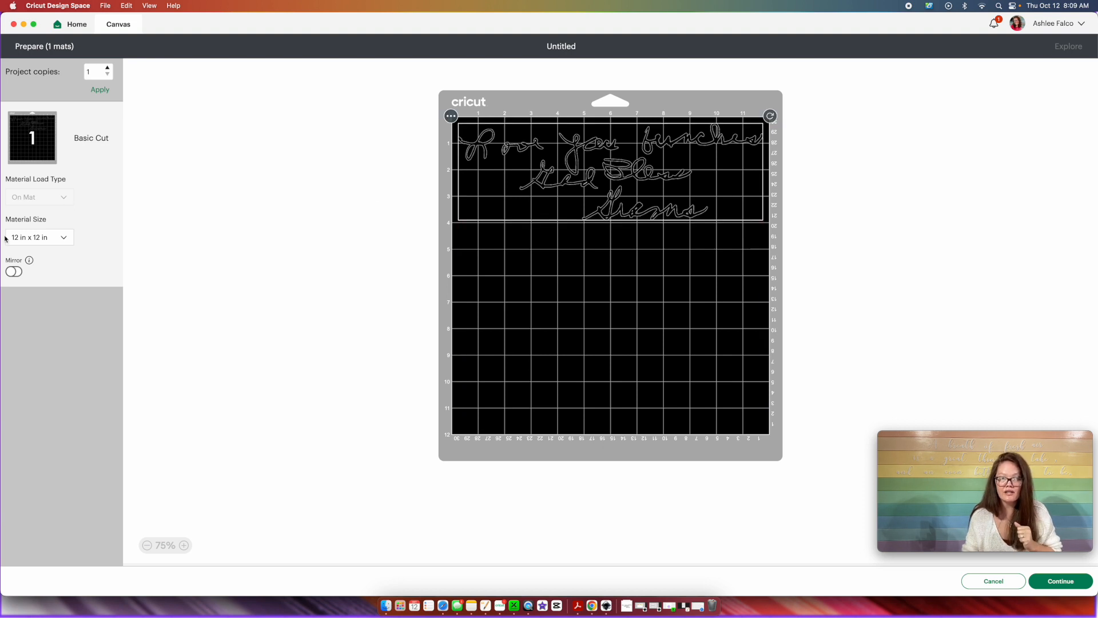
left_click(14, 273)
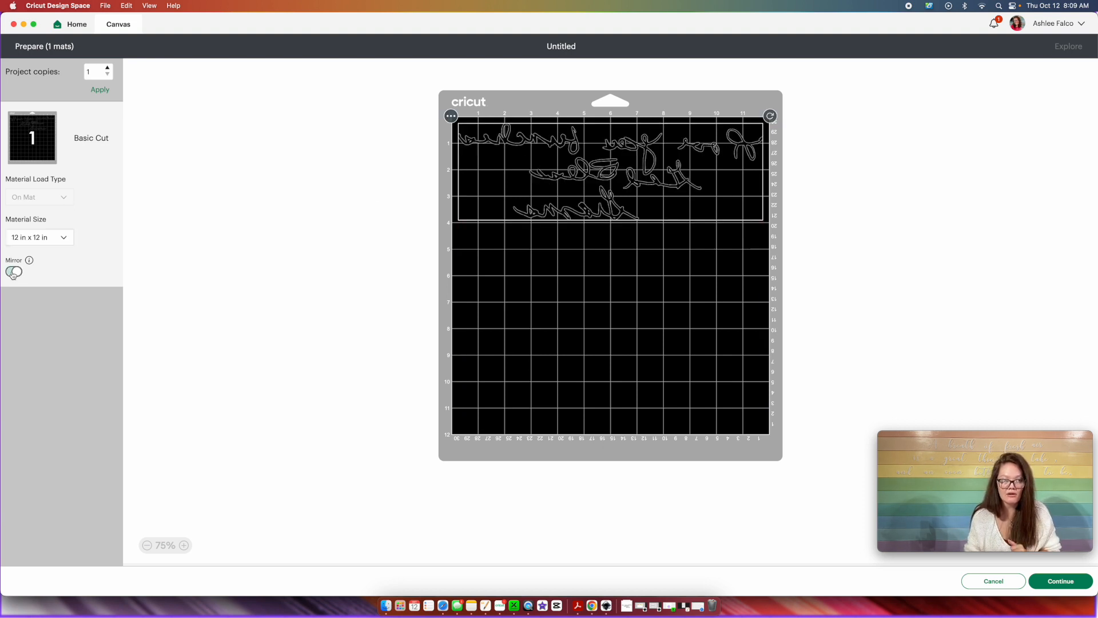